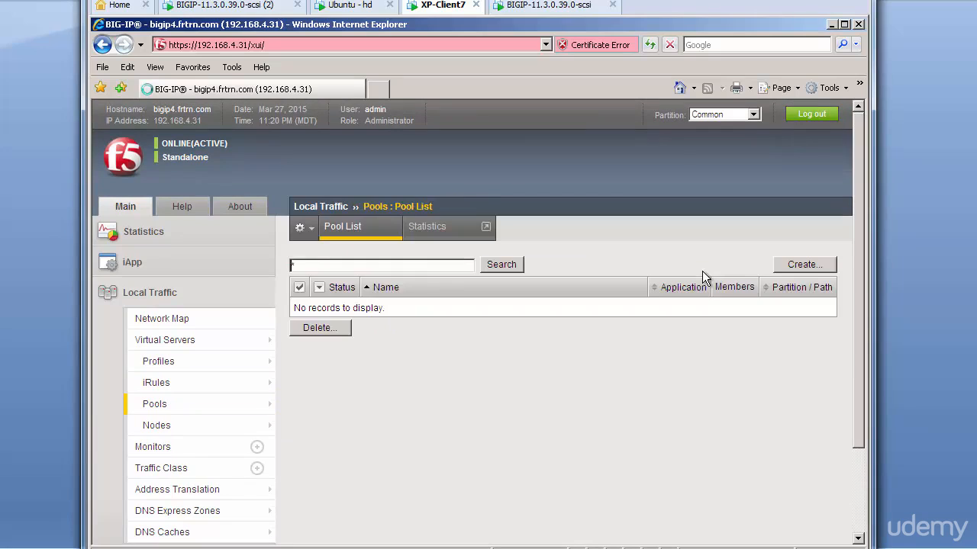
Create pool http_pool described 'HTTP pool' and enter 172.16.20.1 as the first member address
{"action": "left_click", "coordinate": [812, 267]}
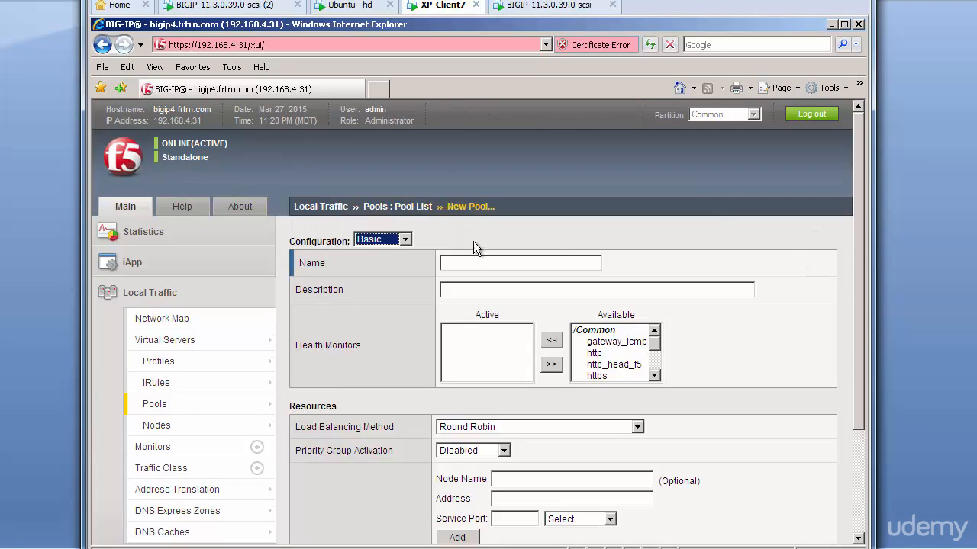
{"action": "scroll", "coordinate": [592, 241], "scroll_direction": "down", "scroll_amount": 3}
{"action": "left_click", "coordinate": [480, 131]}
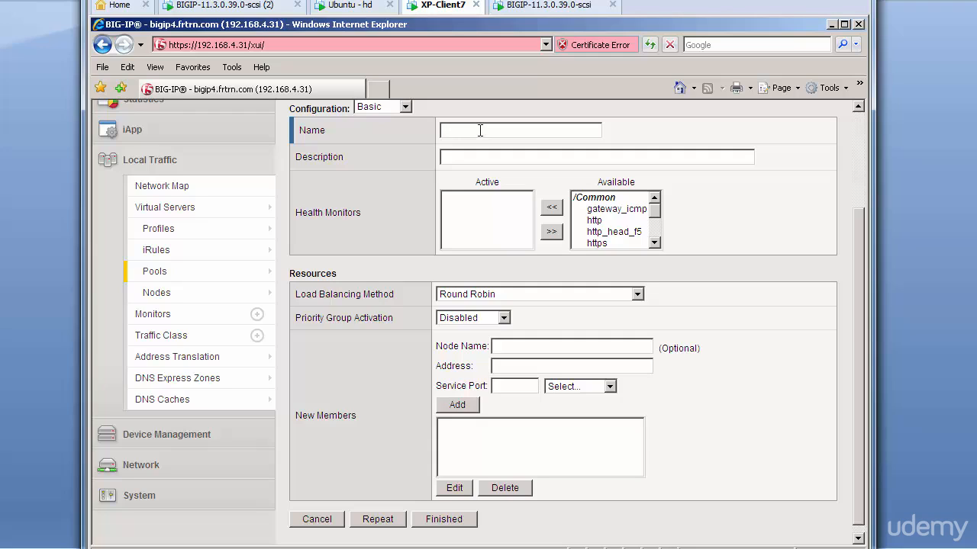
{"action": "type", "text": "http"}
{"action": "type", "text": "_pool"}
{"action": "type", "text": "HTTP"}
{"action": "type", "text": " poo"}
{"action": "type", "text": "l"}
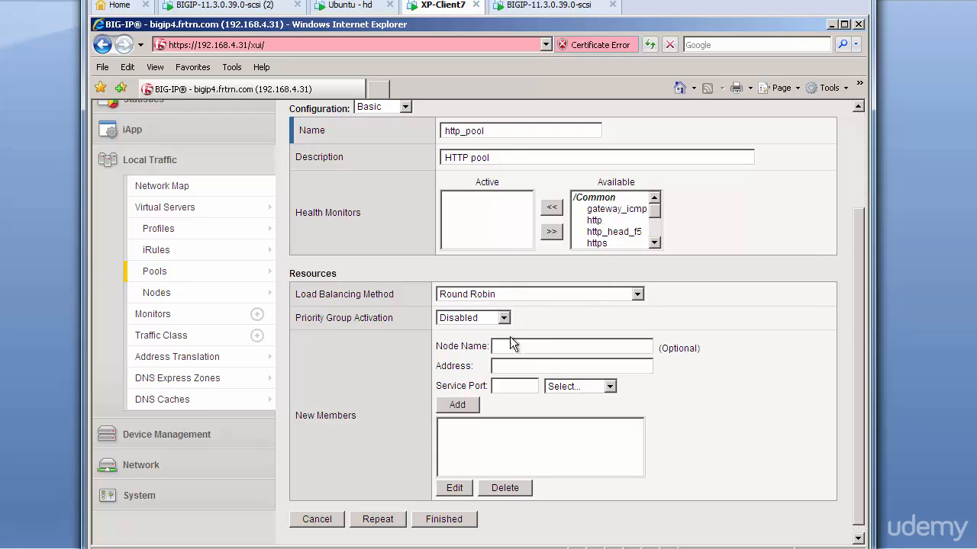
{"action": "left_click", "coordinate": [507, 363]}
{"action": "type", "text": "172.16.20.1"}
Add 172.16.20.1 on service port 80 as the first pool member
{"action": "left_click", "coordinate": [534, 387]}
{"action": "scroll", "coordinate": [533, 389], "scroll_direction": "up", "scroll_amount": 1}
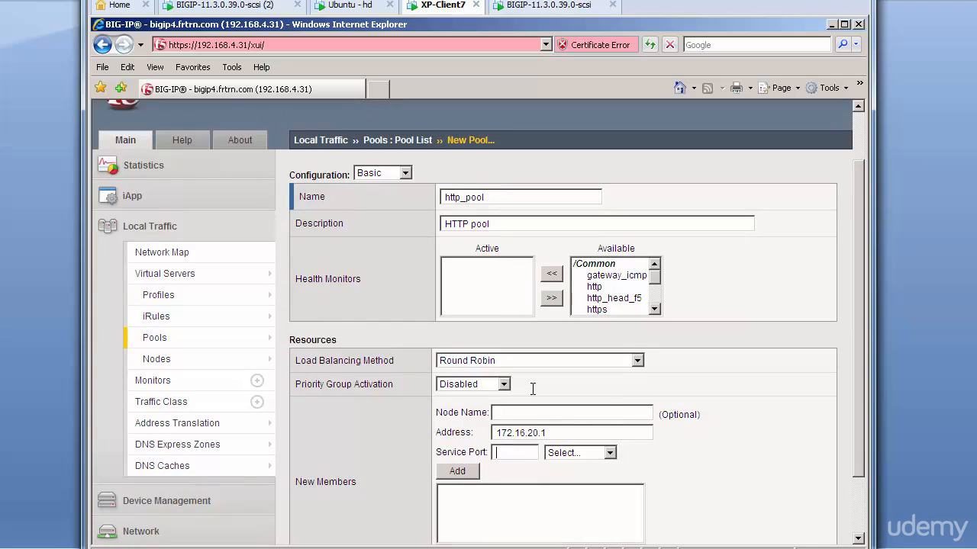
{"action": "type", "text": "80"}
{"action": "left_click", "coordinate": [346, 9]}
{"action": "left_click", "coordinate": [456, 472]}
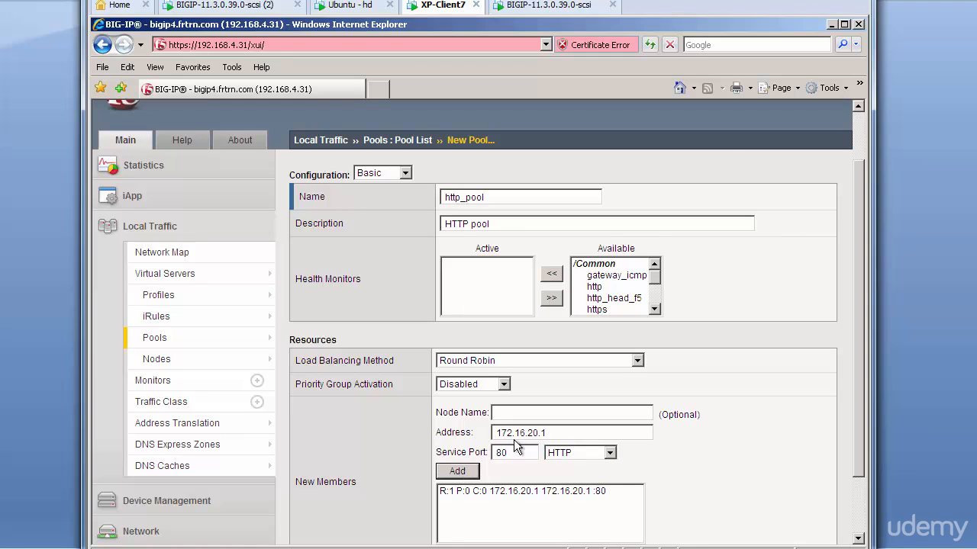
Add 172.16.20.2 and 172.16.20.3 on port 80 as the second and third members
{"action": "left_click", "coordinate": [549, 433]}
{"action": "key", "text": "BackSpace"}
{"action": "type", "text": "2"}
{"action": "left_click", "coordinate": [457, 472]}
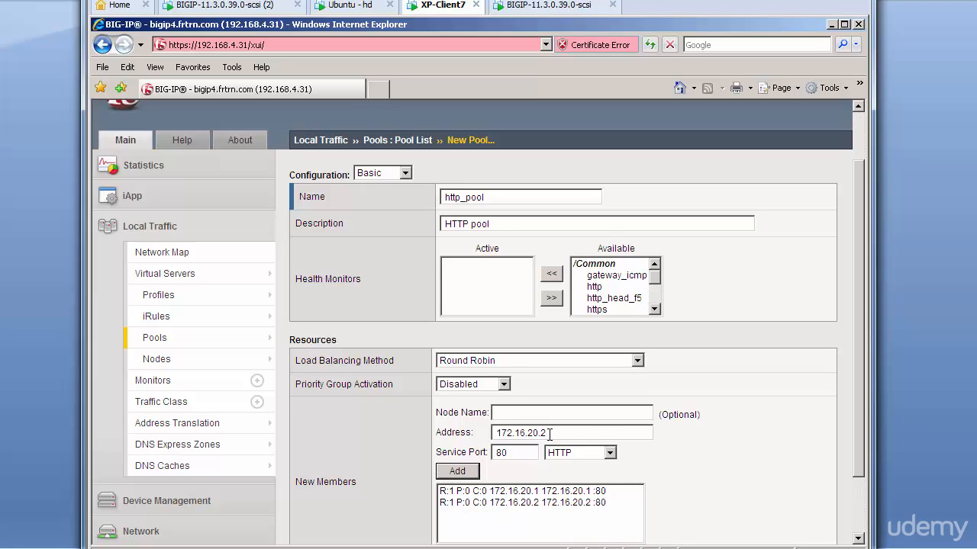
{"action": "left_click", "coordinate": [549, 433]}
{"action": "key", "text": "BackSpace"}
{"action": "type", "text": "3"}
{"action": "left_click", "coordinate": [462, 472]}
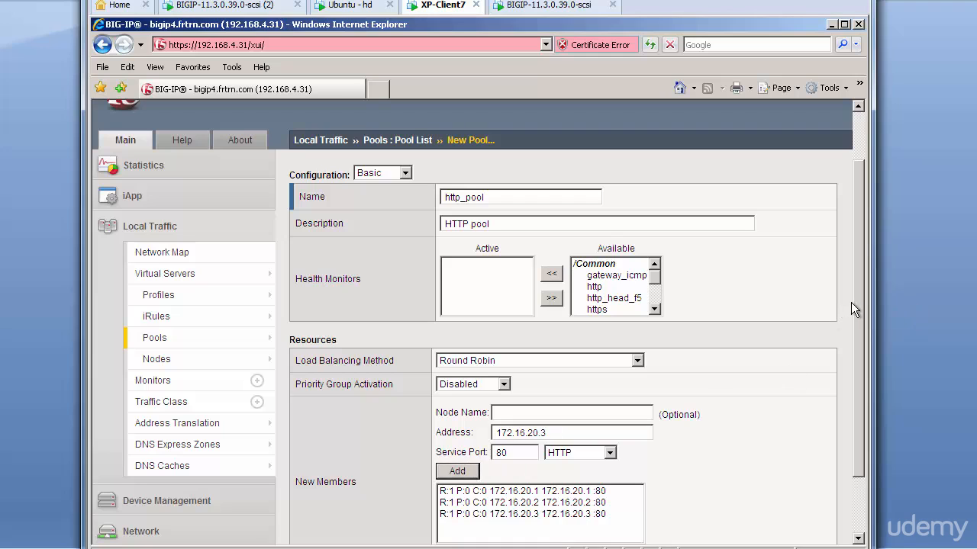
{"action": "left_click_drag", "start_coordinate": [858, 299], "coordinate": [860, 368]}
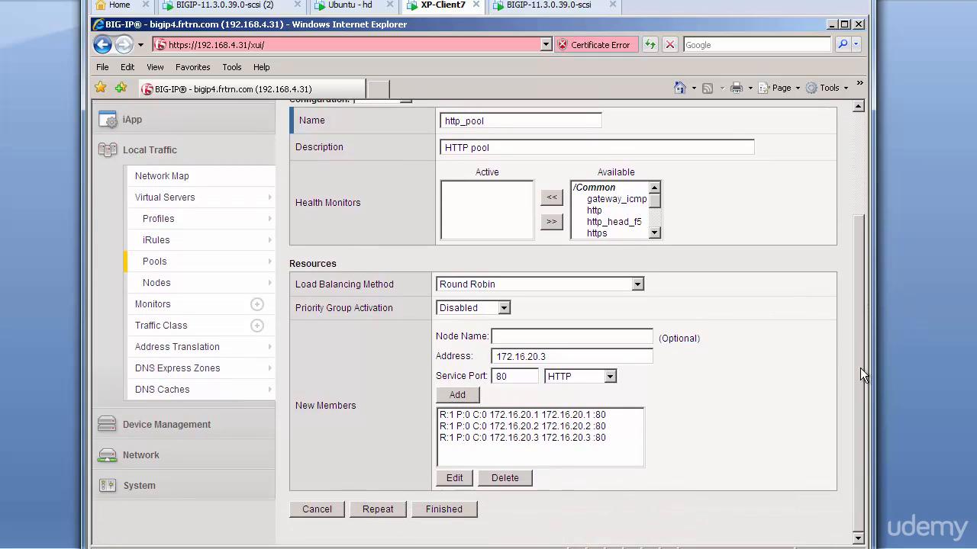
Save http_pool and begin a new virtual server from the Virtual Server List
{"action": "left_click", "coordinate": [454, 512]}
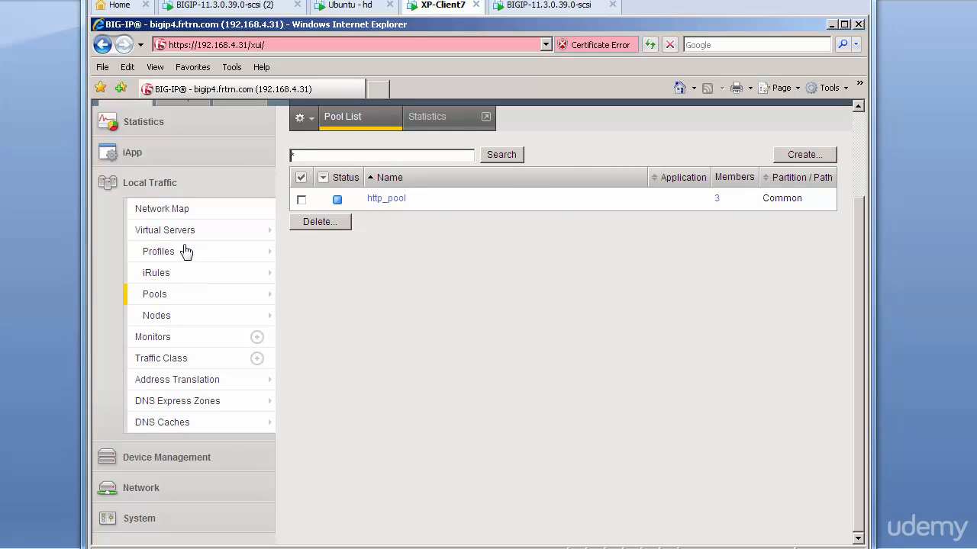
{"action": "mouse_move", "coordinate": [178, 237]}
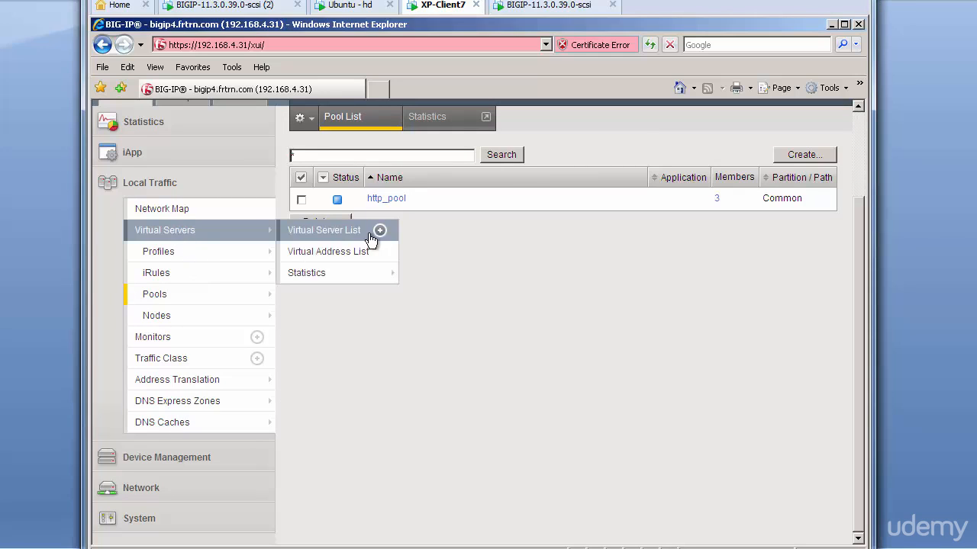
{"action": "left_click", "coordinate": [343, 237]}
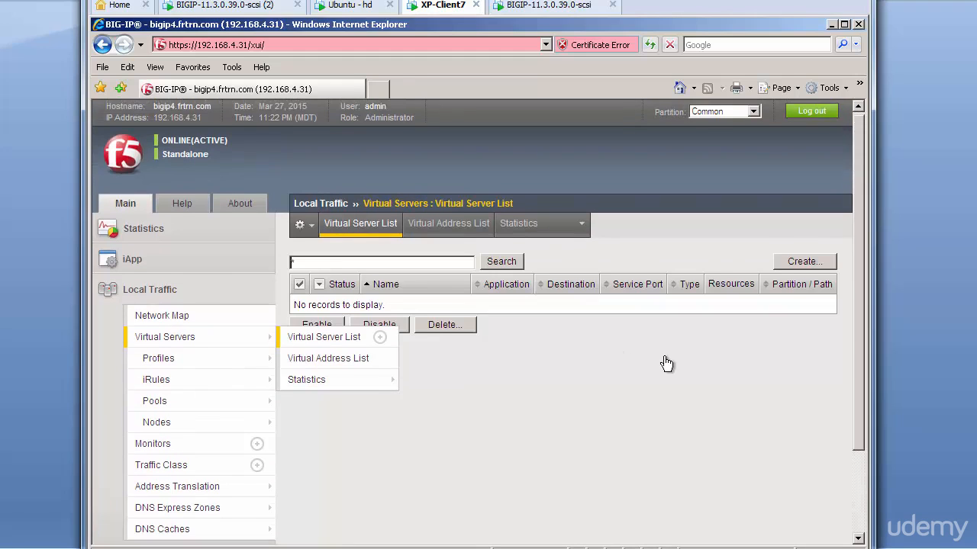
{"action": "left_click", "coordinate": [807, 265]}
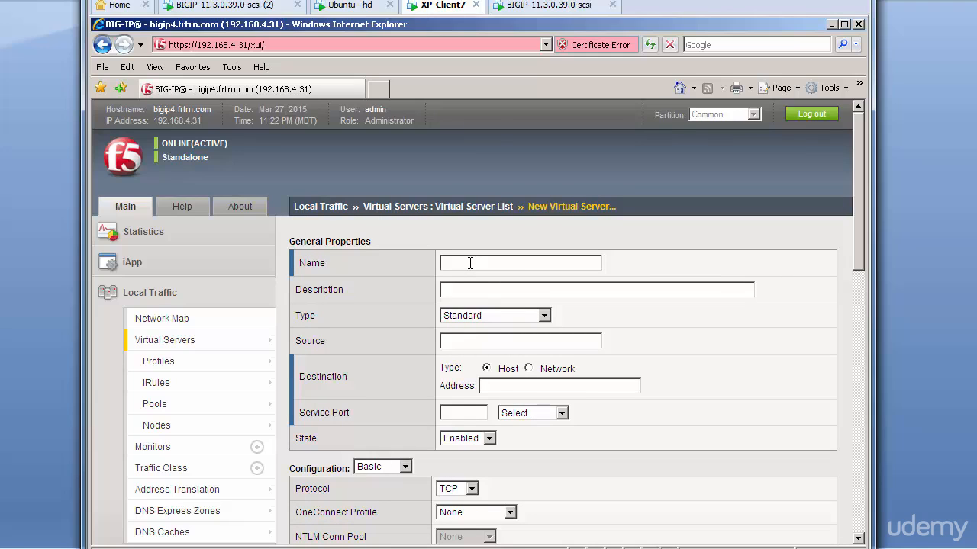
Create vs_http on 10.10.4.100 port 80 with default pool http_pool, then open a new browser tab
{"action": "type", "text": "vs"}
{"action": "type", "text": "_"}
{"action": "type", "text": "http"}
{"action": "type", "text": "10.10"}
{"action": "type", "text": ".4.100"}
{"action": "type", "text": "80"}
{"action": "scroll", "coordinate": [629, 466], "scroll_direction": "down", "scroll_amount": 3}
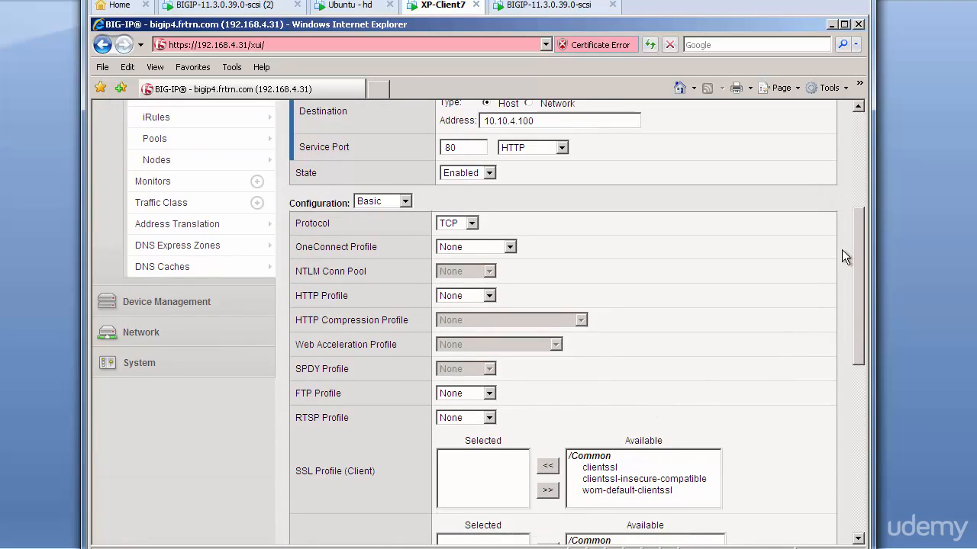
{"action": "scroll", "coordinate": [842, 249], "scroll_direction": "down", "scroll_amount": 5}
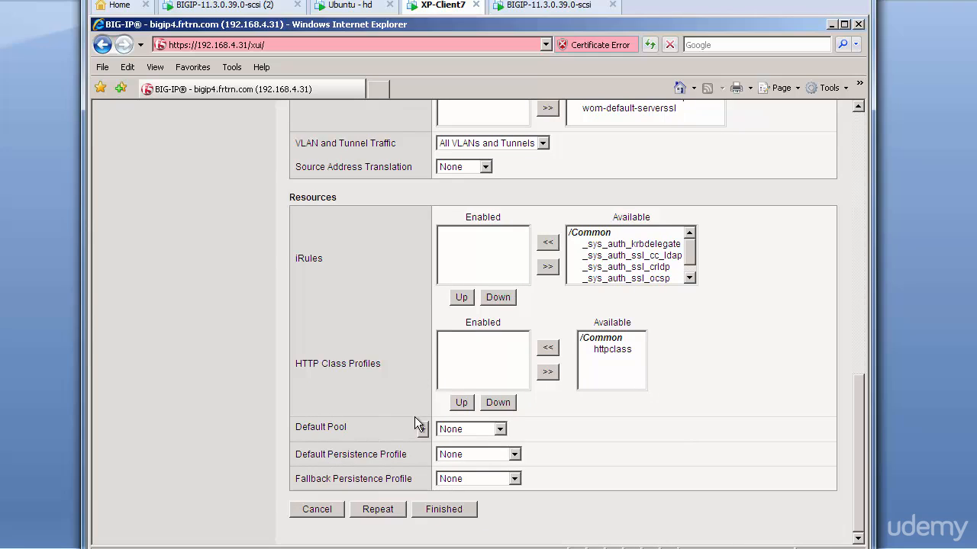
{"action": "left_click", "coordinate": [500, 430]}
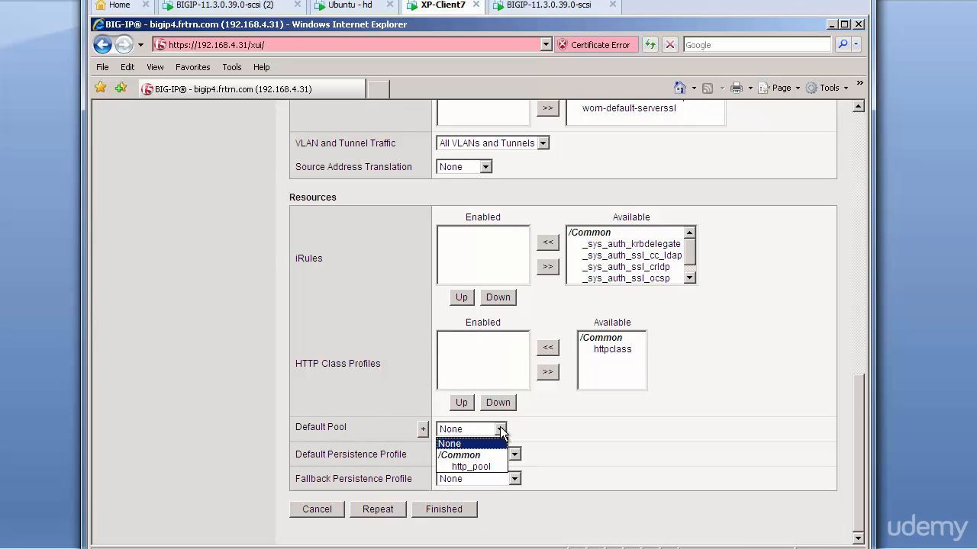
{"action": "left_click", "coordinate": [486, 467]}
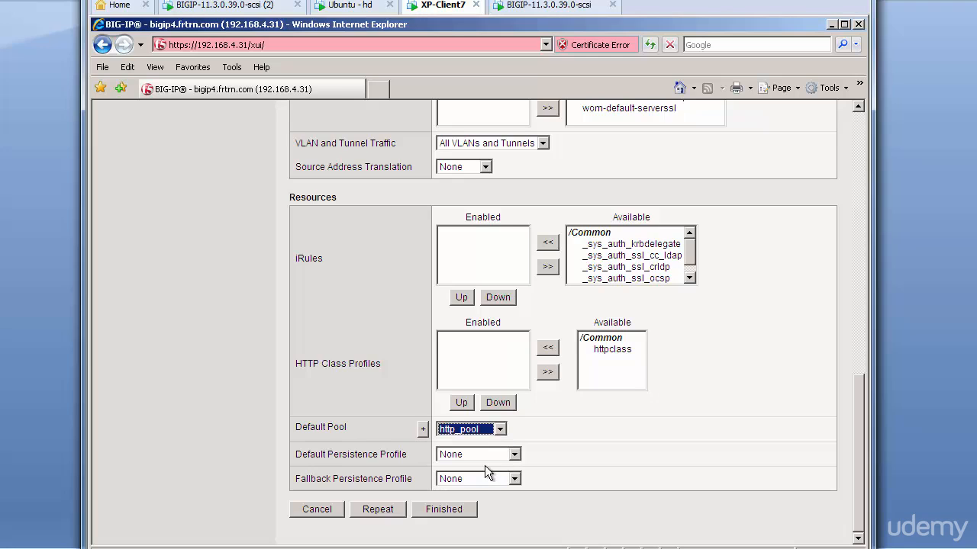
{"action": "left_click", "coordinate": [454, 513]}
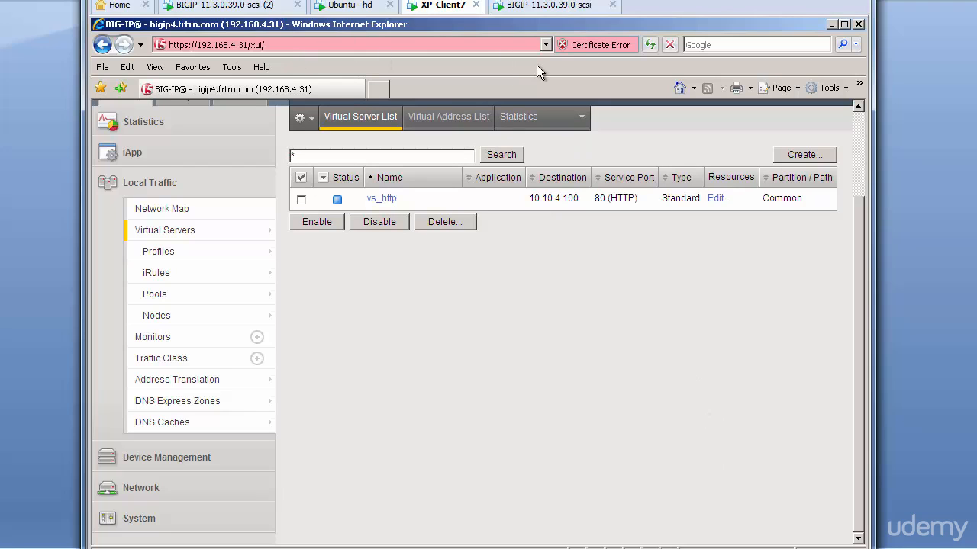
{"action": "left_click", "coordinate": [379, 90]}
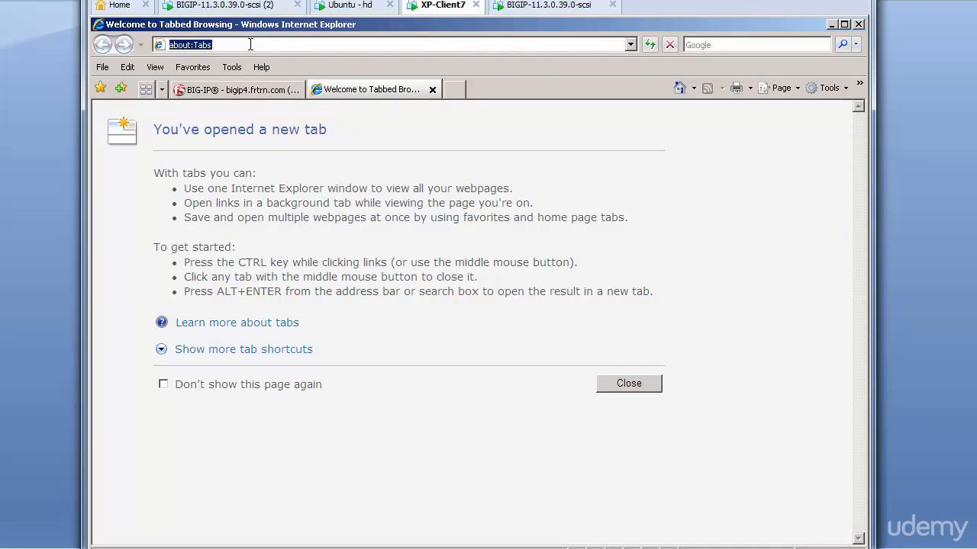
{"action": "left_click", "coordinate": [249, 44]}
{"action": "key", "text": "BackSpace"}
{"action": "key", "text": "BackSpace"}
{"action": "key", "text": "BackSpace"}
{"action": "key", "text": "BackSpace"}
{"action": "key", "text": "BackSpace"}
{"action": "key", "text": "BackSpace"}
{"action": "key", "text": "BackSpace"}
{"action": "key", "text": "BackSpace"}
{"action": "key", "text": "BackSpace"}
{"action": "key", "text": "BackSpace"}
{"action": "type", "text": "http"}
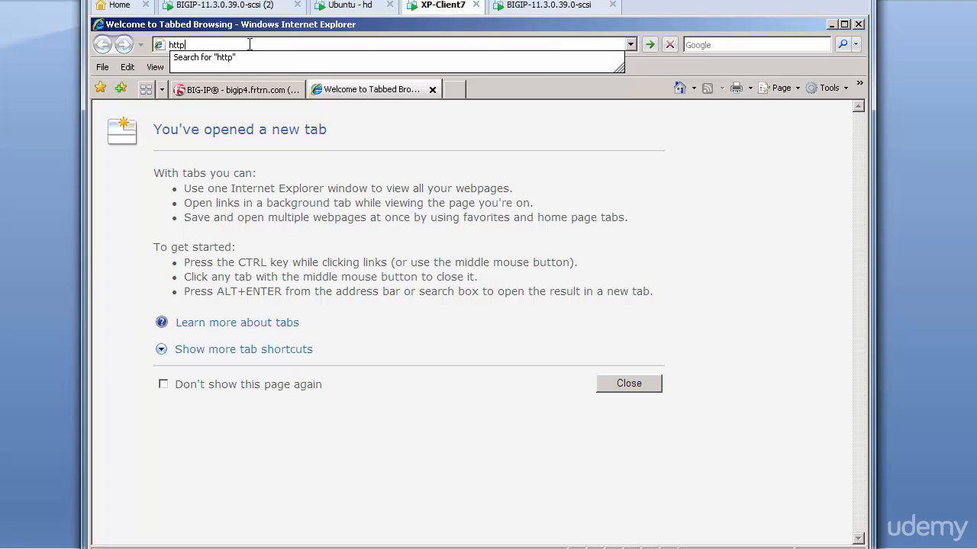
{"action": "type", "text": "://1"}
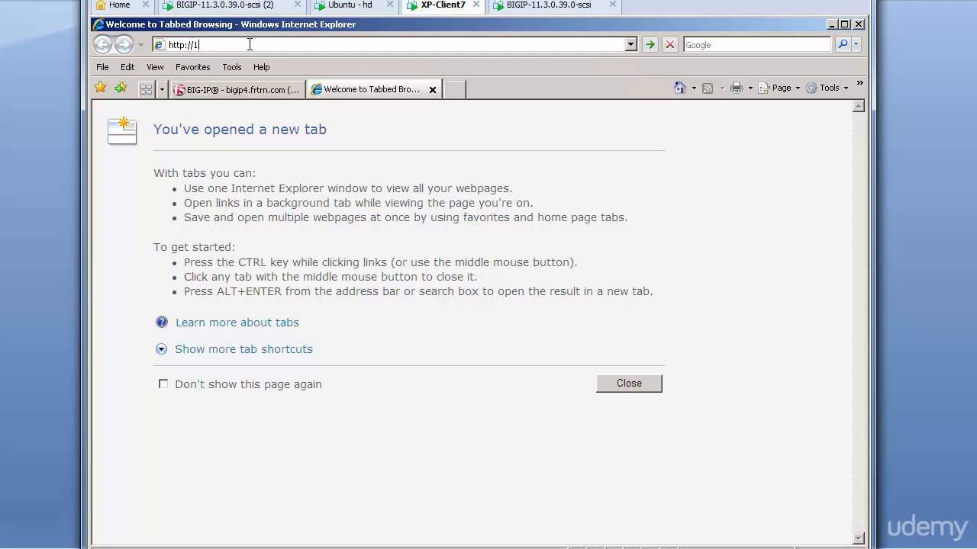
{"action": "type", "text": "0.10.4.1000"}
{"action": "key", "text": "BackSpace"}
{"action": "key", "text": "Return"}
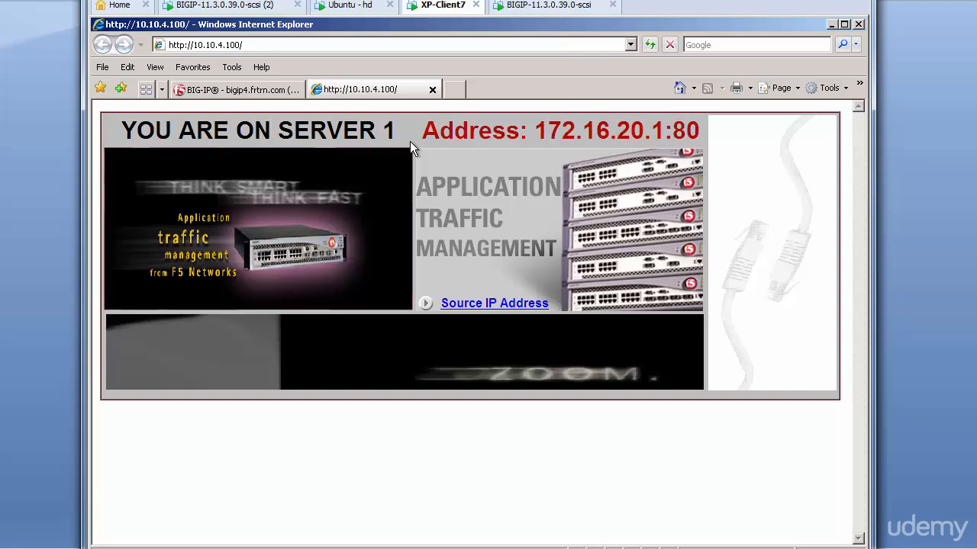
Reload repeatedly to see servers 3, 2 and 1 answer in turn, then return to BIG-IP
{"action": "left_click", "coordinate": [650, 45]}
{"action": "left_click", "coordinate": [650, 45]}
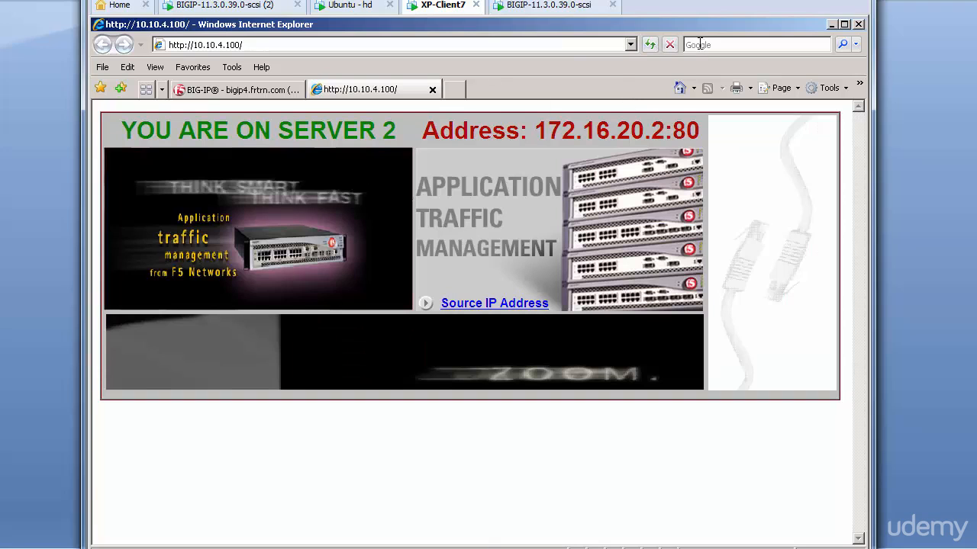
{"action": "left_click", "coordinate": [650, 46]}
{"action": "left_click", "coordinate": [650, 46]}
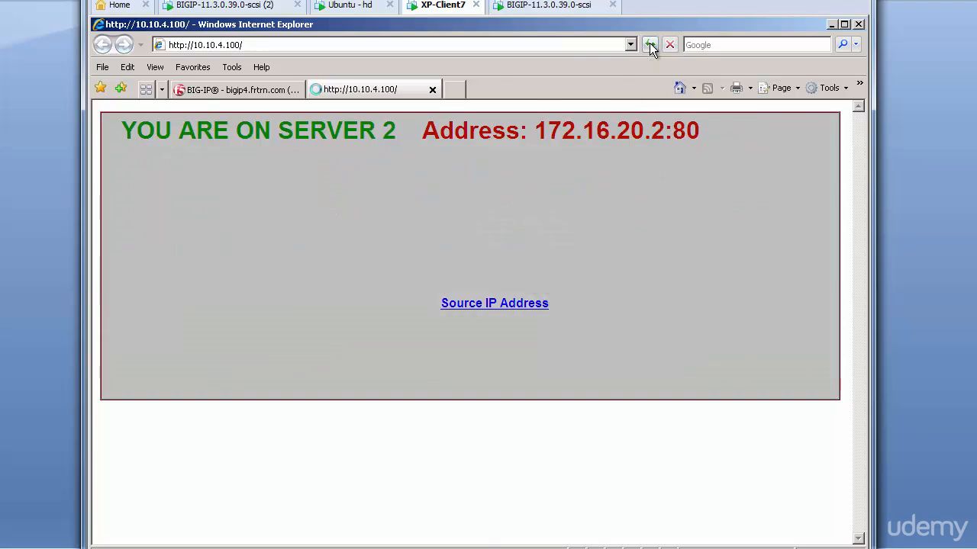
{"action": "left_click", "coordinate": [650, 46]}
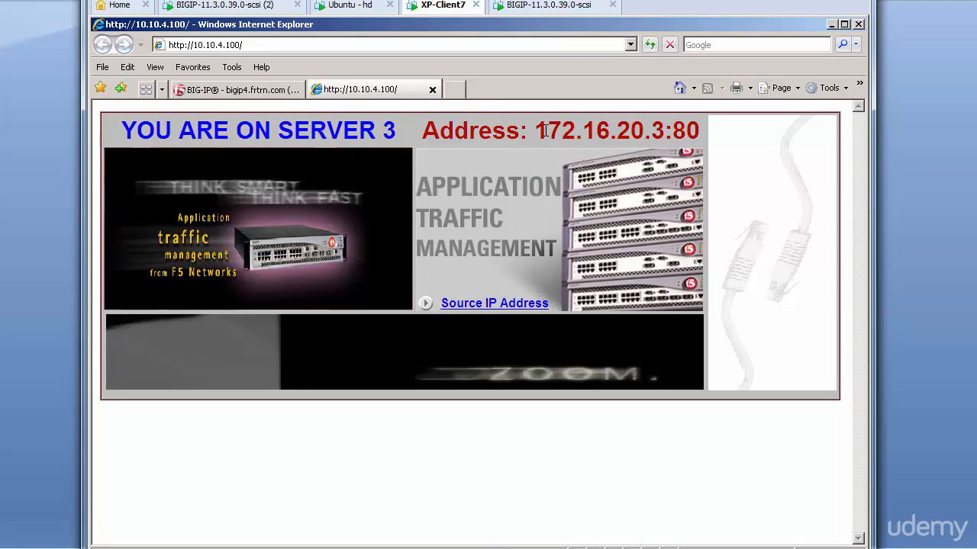
{"action": "left_click", "coordinate": [649, 46]}
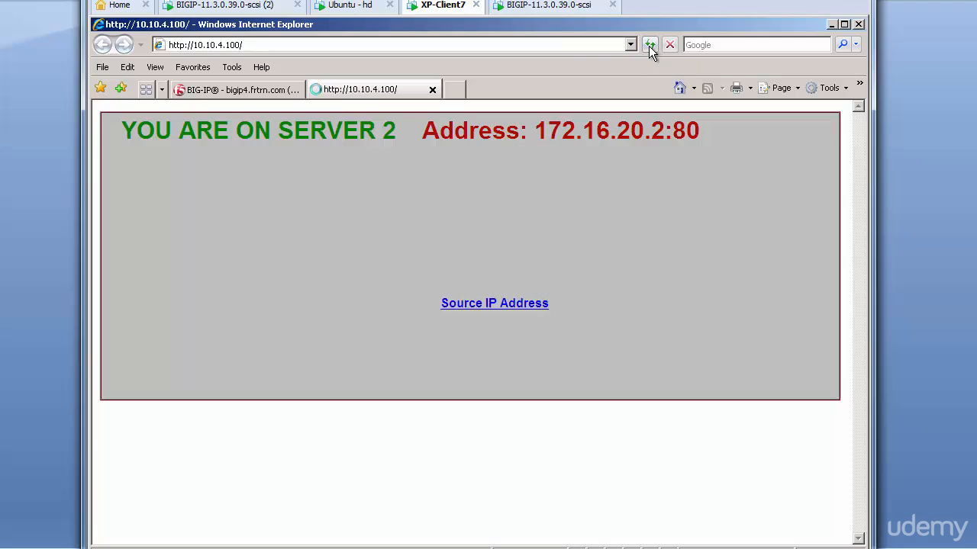
{"action": "left_click", "coordinate": [648, 46]}
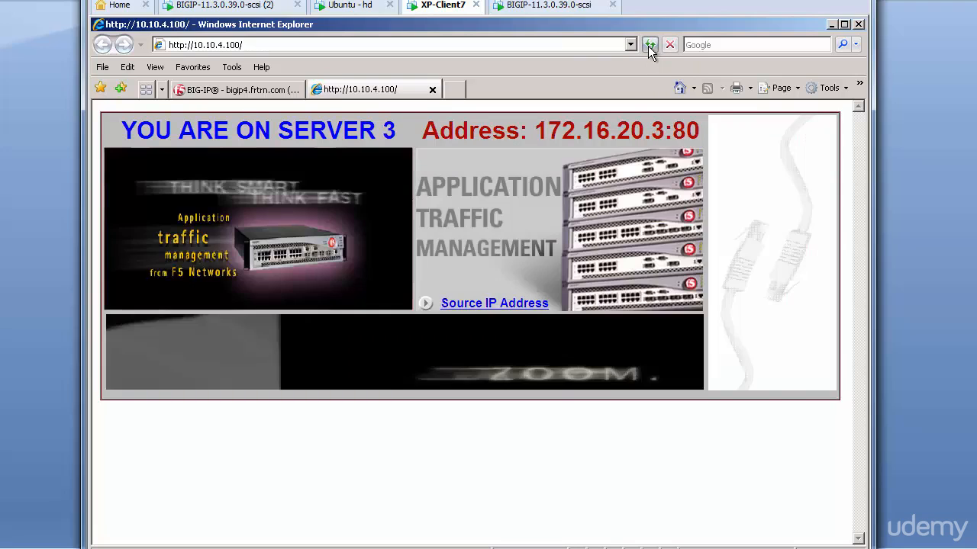
{"action": "left_click", "coordinate": [647, 46]}
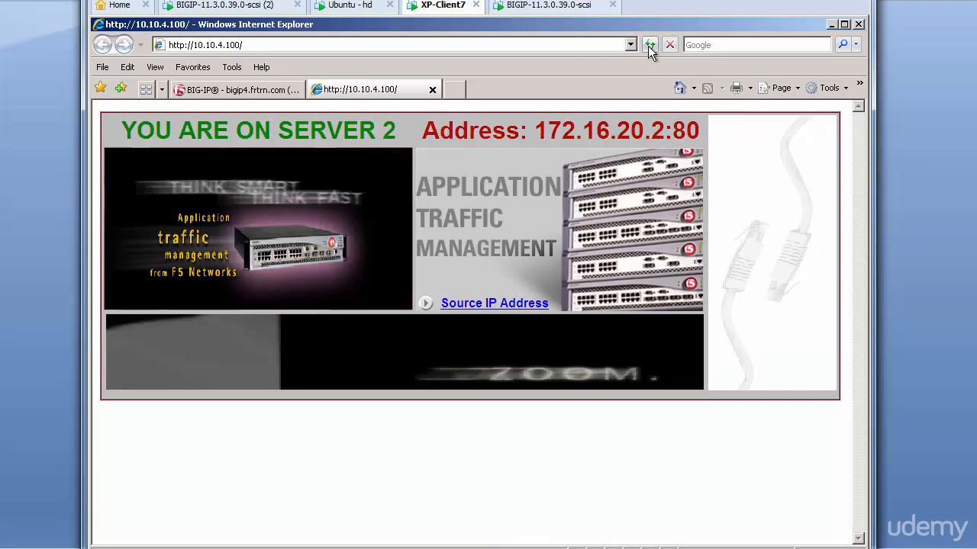
{"action": "left_click", "coordinate": [648, 46]}
{"action": "left_click", "coordinate": [647, 45]}
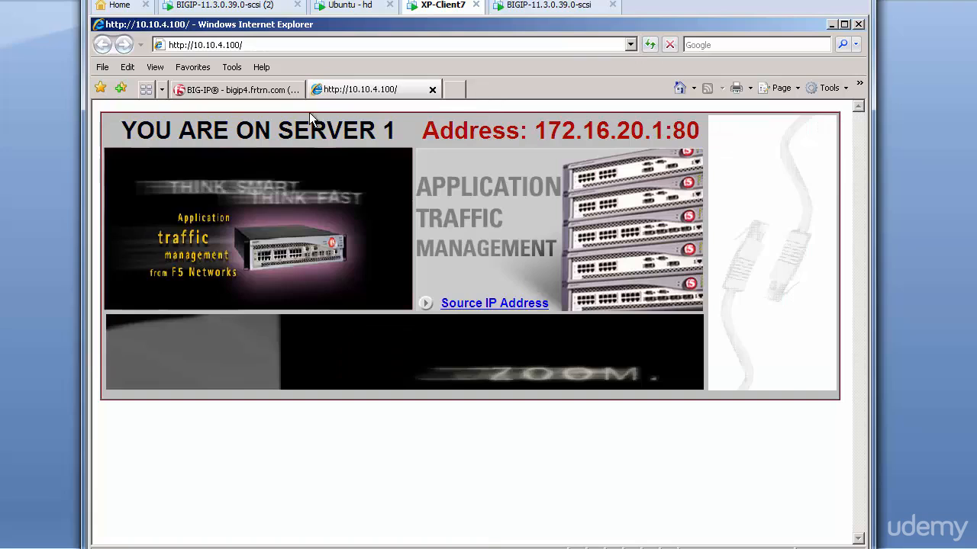
{"action": "left_click", "coordinate": [254, 90]}
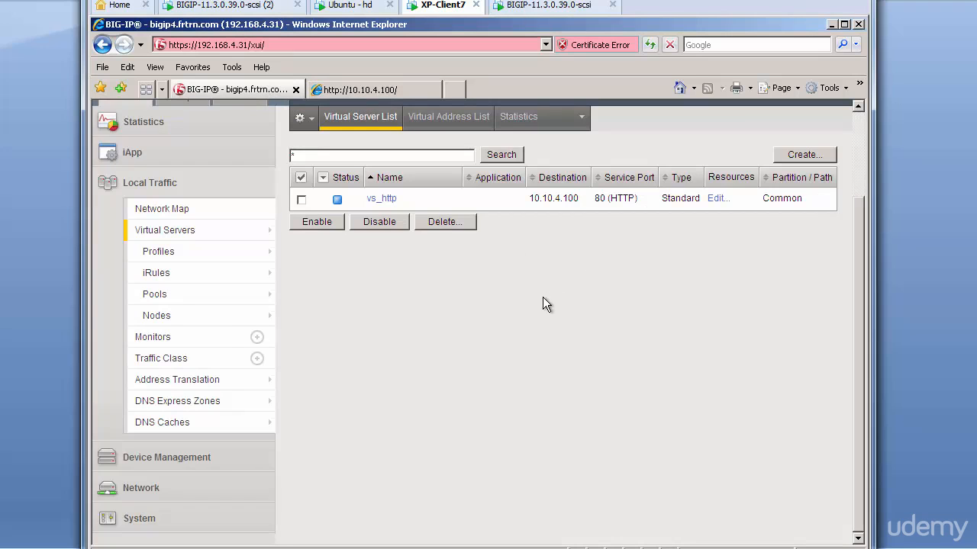
{"action": "scroll", "coordinate": [542, 305], "scroll_direction": "up", "scroll_amount": 3}
{"action": "mouse_move", "coordinate": [504, 232]}
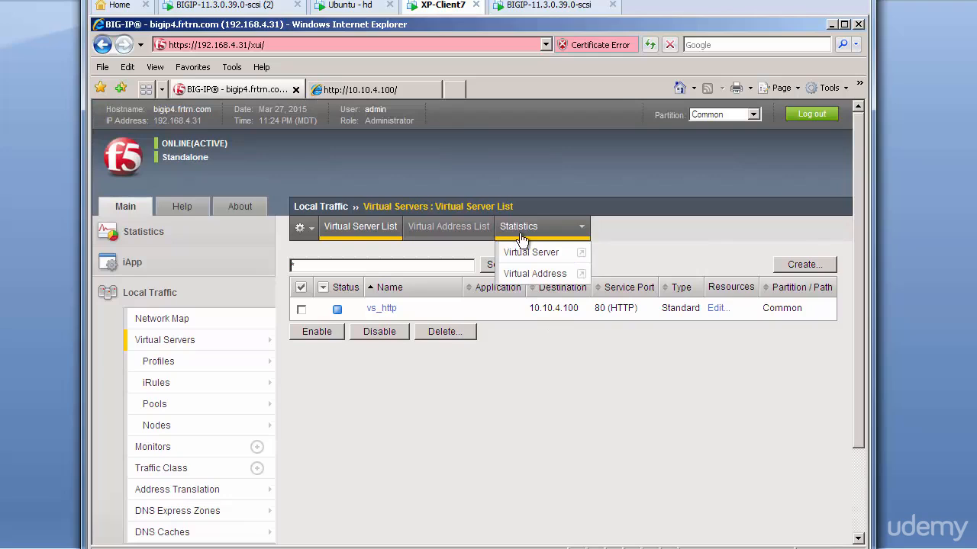
{"action": "left_click", "coordinate": [551, 261]}
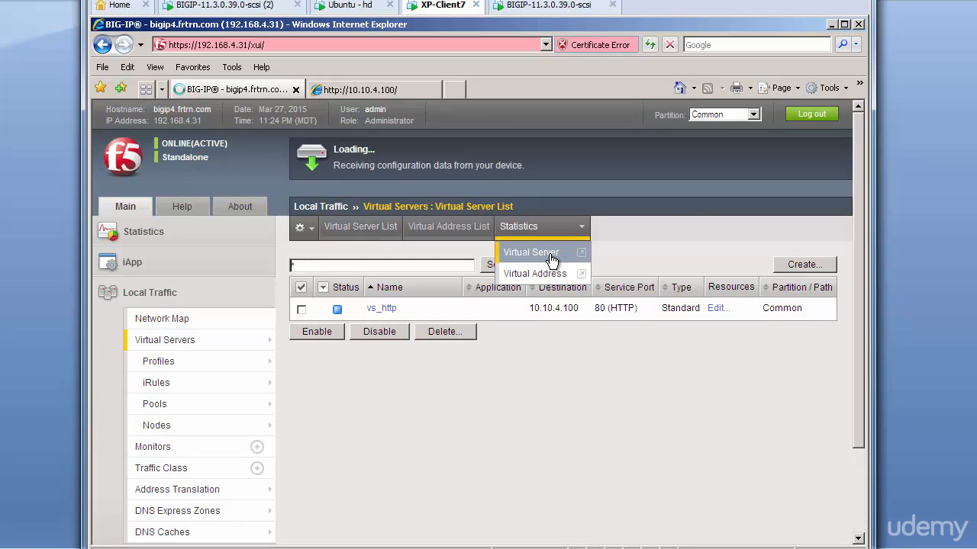
{"action": "scroll", "coordinate": [689, 303], "scroll_direction": "down", "scroll_amount": 2}
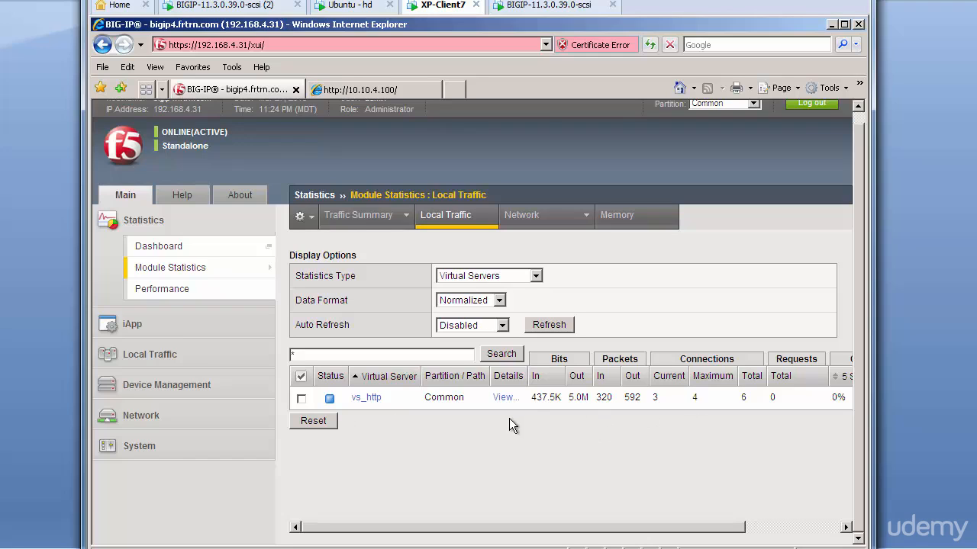
{"action": "left_click", "coordinate": [535, 277]}
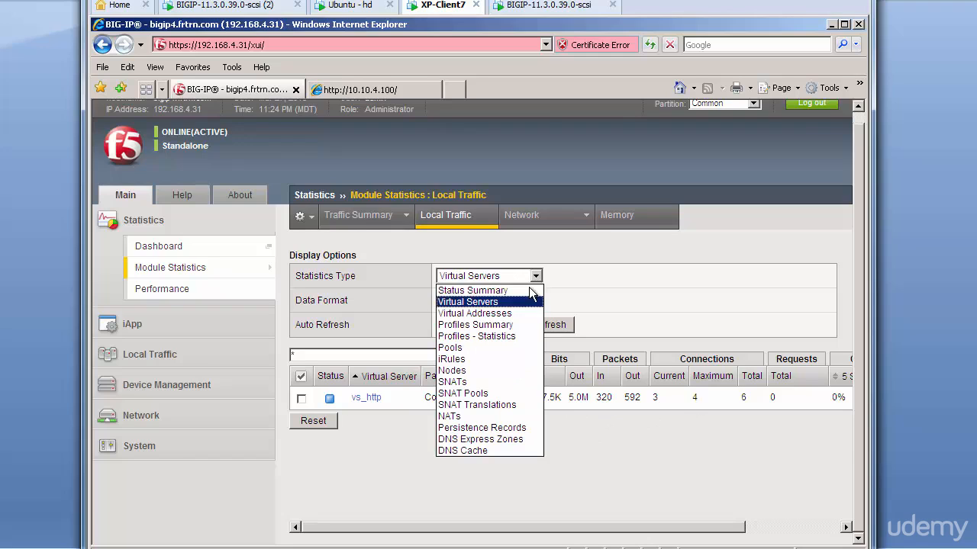
{"action": "left_click", "coordinate": [458, 353]}
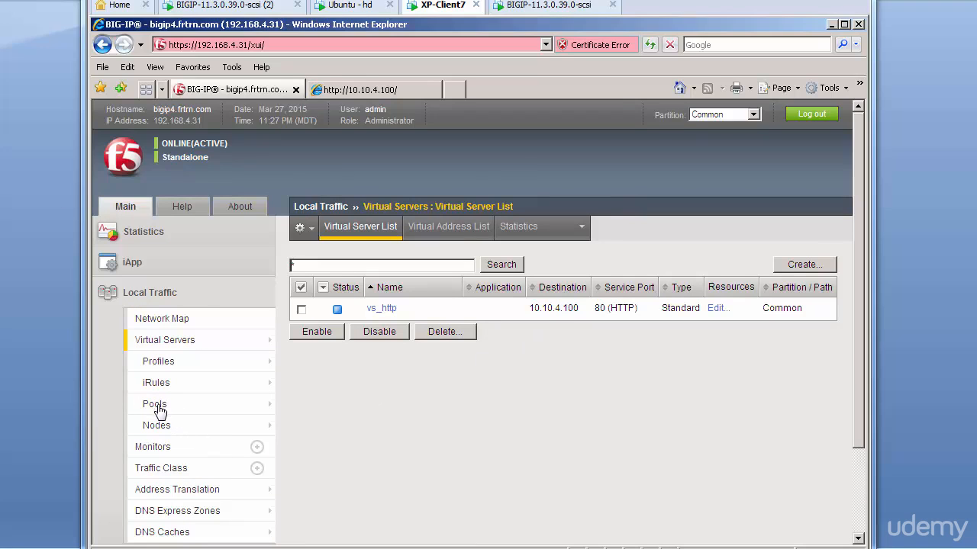
{"action": "mouse_move", "coordinate": [159, 412]}
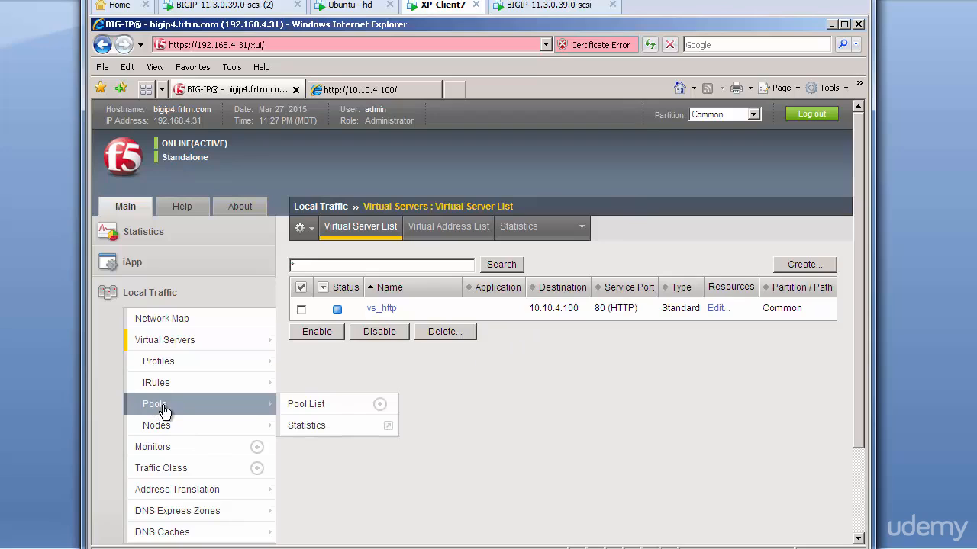
Start pool https_pool and add 172.16.20.1 on port 443 as its first member
{"action": "left_click", "coordinate": [173, 412]}
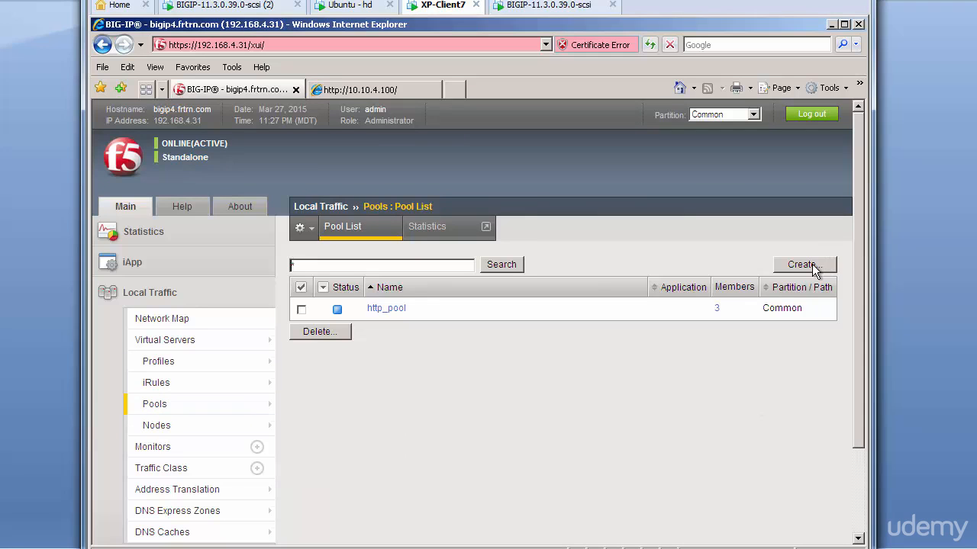
{"action": "left_click", "coordinate": [812, 264]}
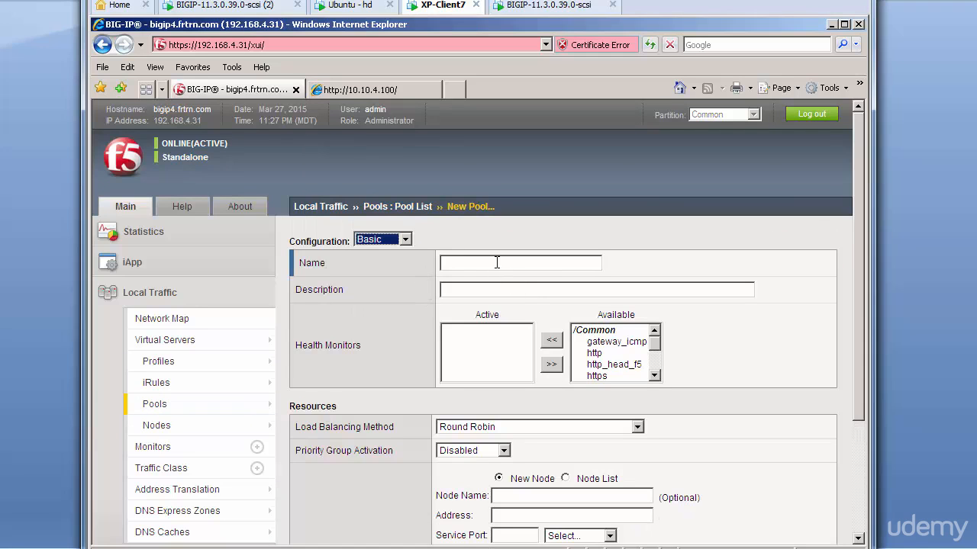
{"action": "left_click", "coordinate": [497, 262]}
{"action": "type", "text": "htt"}
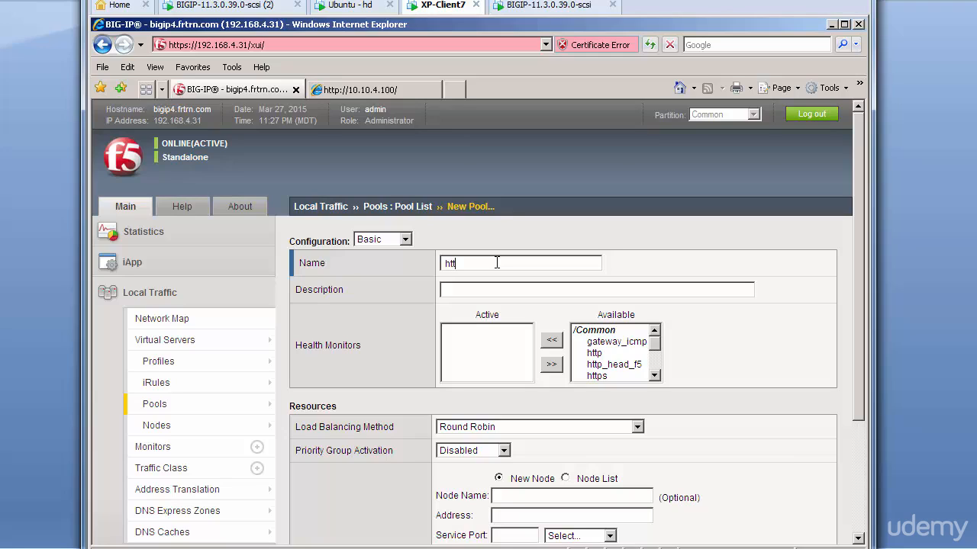
{"action": "type", "text": "ps_pool"}
{"action": "scroll", "coordinate": [785, 395], "scroll_direction": "down", "scroll_amount": 4}
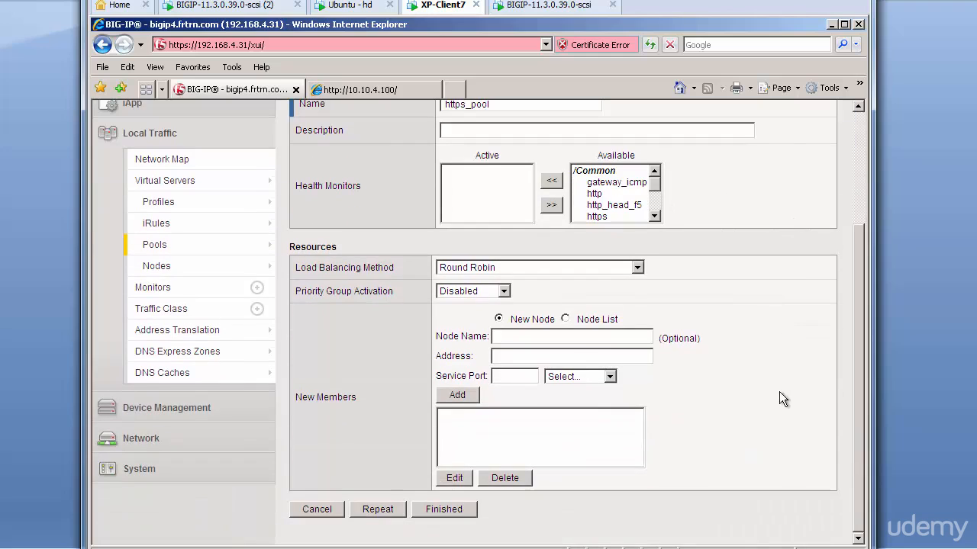
{"action": "left_click", "coordinate": [511, 355]}
{"action": "type", "text": "172.16.20.1"}
{"action": "left_click", "coordinate": [522, 374]}
{"action": "type", "text": "443"}
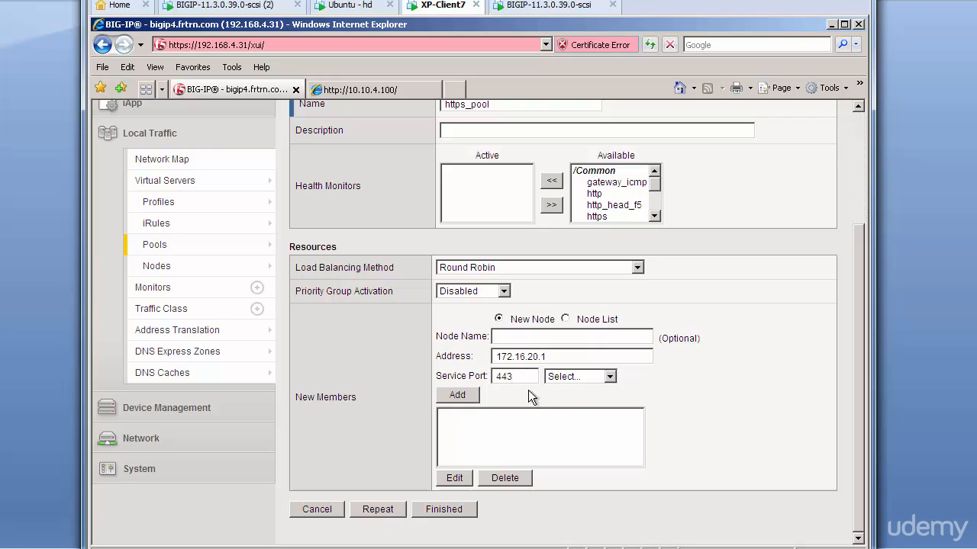
{"action": "left_click", "coordinate": [472, 395]}
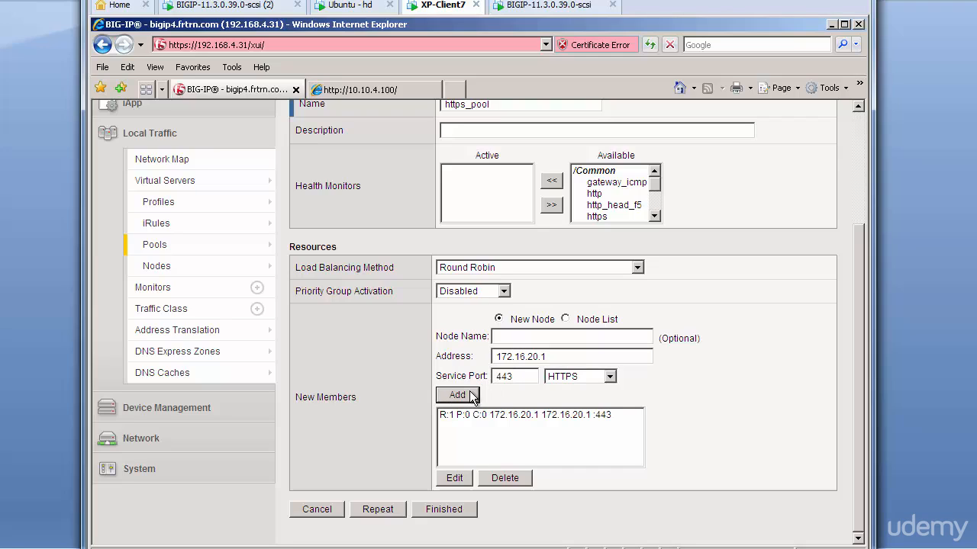
Add 172.16.20.2 and 172.16.20.3 on port 443, then save https_pool
{"action": "left_click", "coordinate": [559, 356]}
{"action": "key", "text": "BackSpace"}
{"action": "type", "text": "2"}
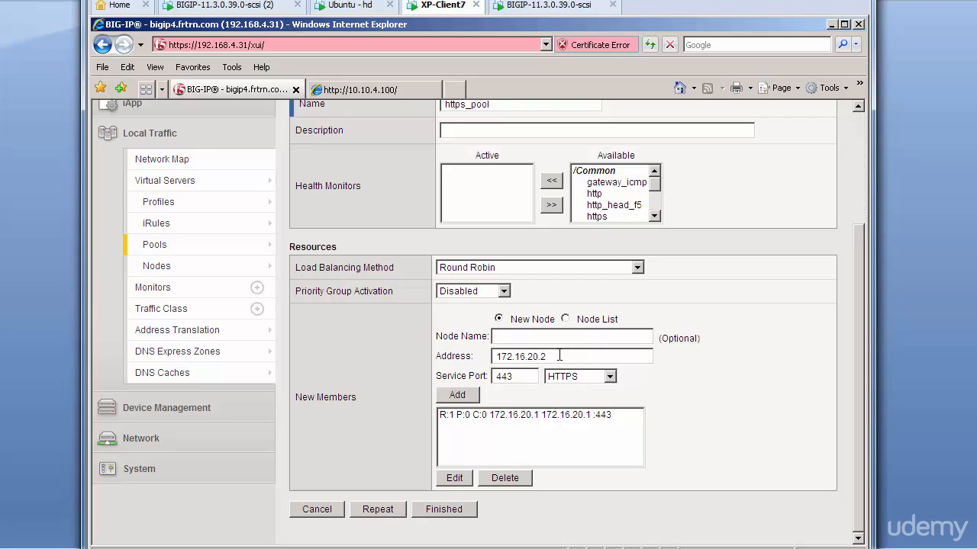
{"action": "left_click", "coordinate": [457, 394]}
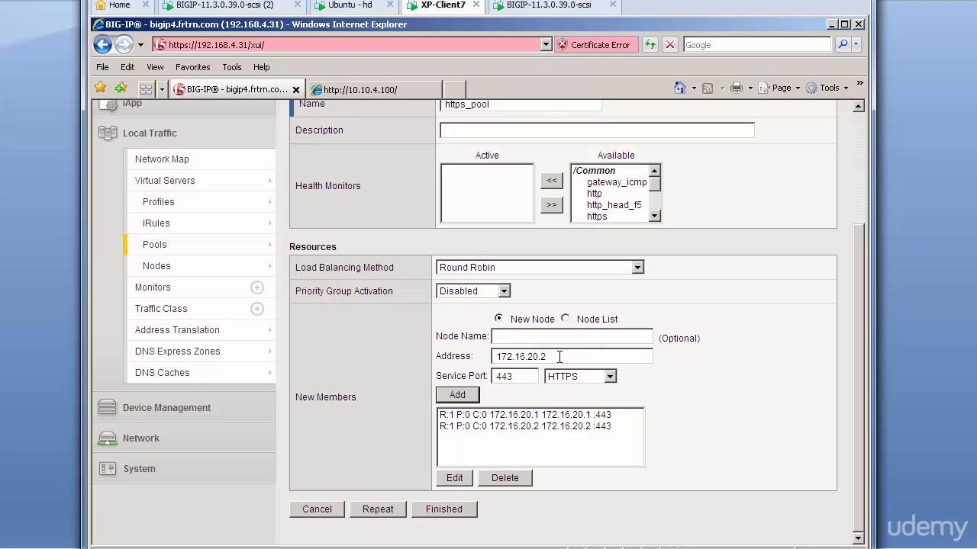
{"action": "left_click", "coordinate": [559, 356]}
{"action": "key", "text": "BackSpace"}
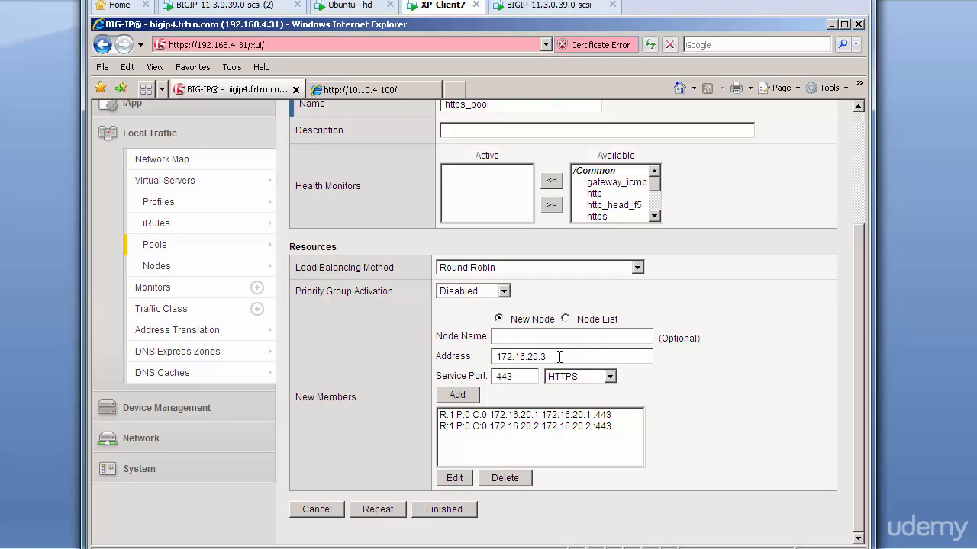
{"action": "left_click", "coordinate": [458, 395]}
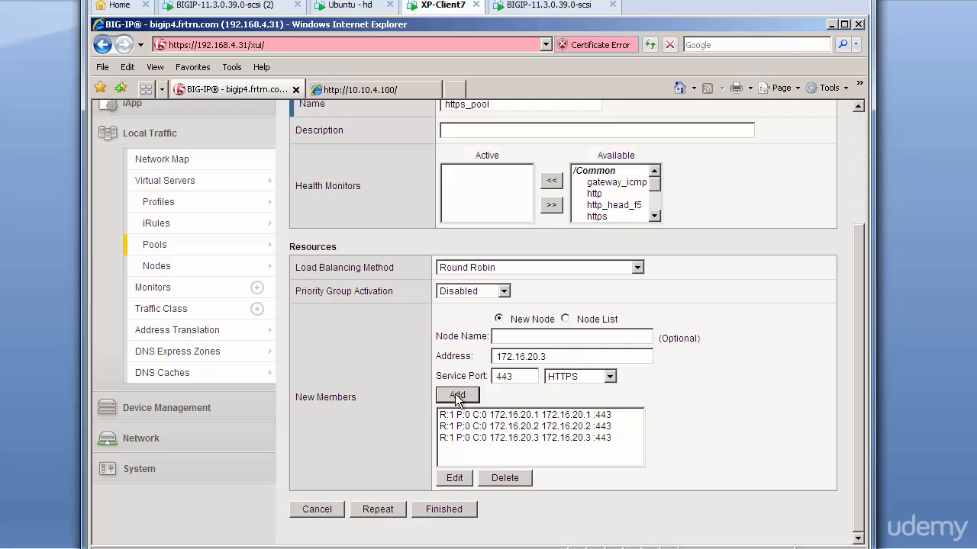
{"action": "left_click", "coordinate": [450, 515]}
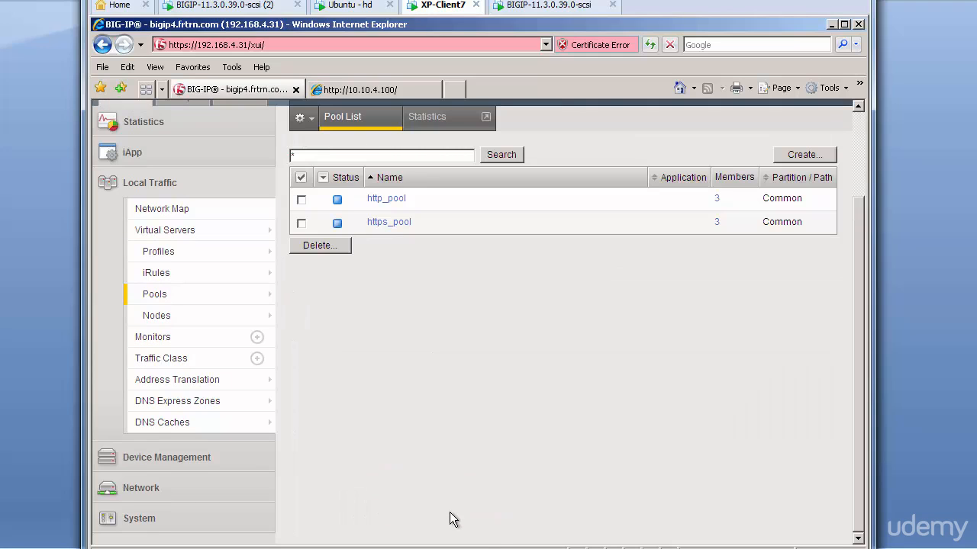
Start virtual server vs_https with destination 10.10.4.100 and service port 443
{"action": "left_click", "coordinate": [183, 231]}
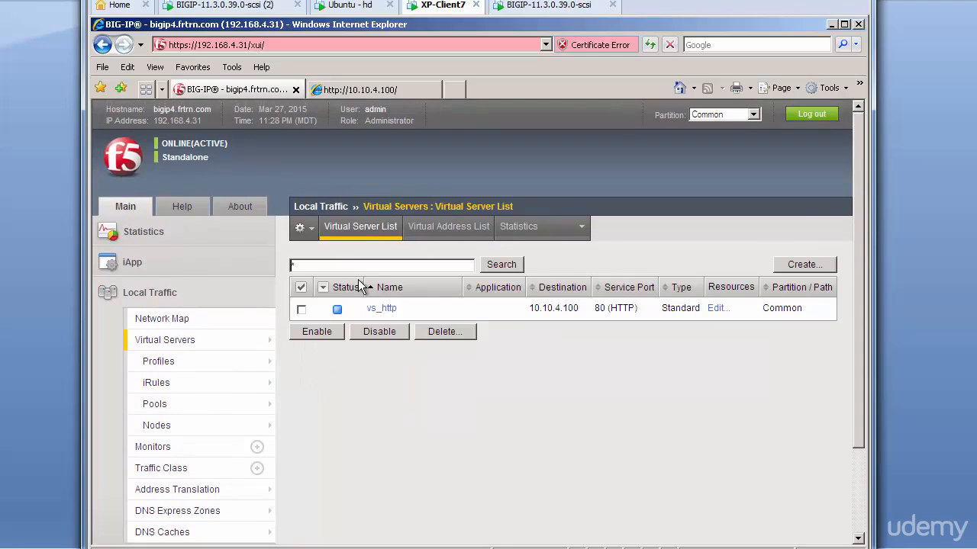
{"action": "left_click", "coordinate": [811, 263]}
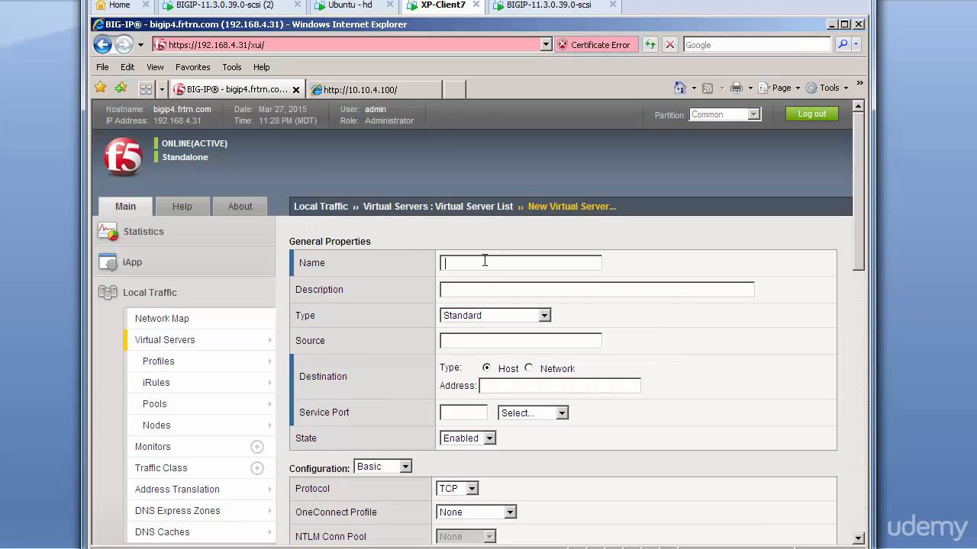
{"action": "type", "text": "vs_https"}
{"action": "left_click", "coordinate": [511, 384]}
{"action": "type", "text": "10.10.4.100"}
{"action": "left_click", "coordinate": [465, 412]}
{"action": "type", "text": "443"}
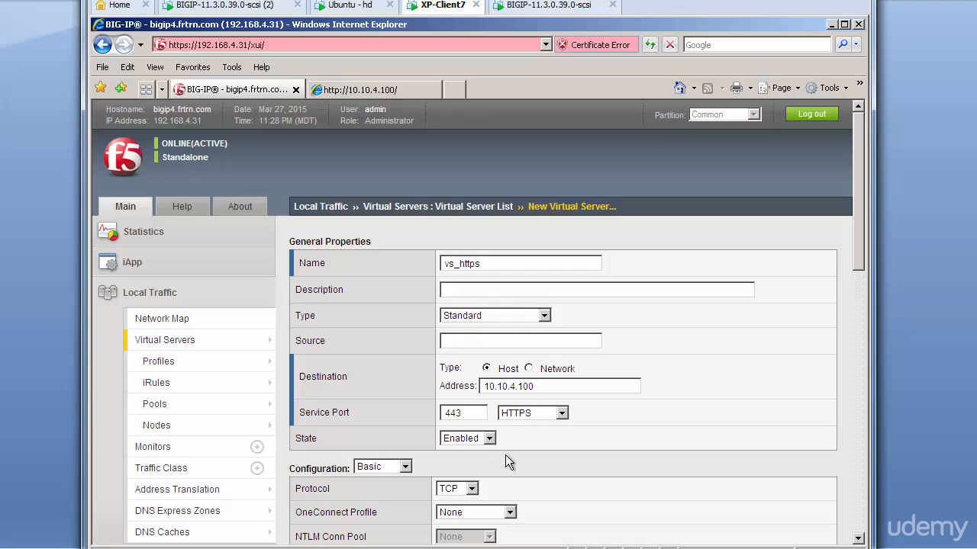
Set the default pool to https_pool and create the virtual server
{"action": "scroll", "coordinate": [505, 455], "scroll_direction": "down", "scroll_amount": 3}
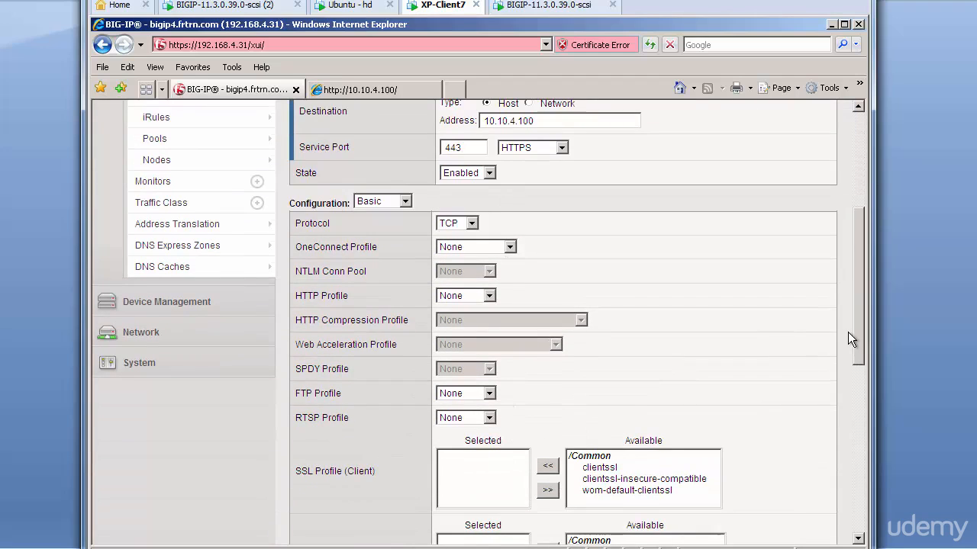
{"action": "scroll", "coordinate": [847, 332], "scroll_direction": "down", "scroll_amount": 5}
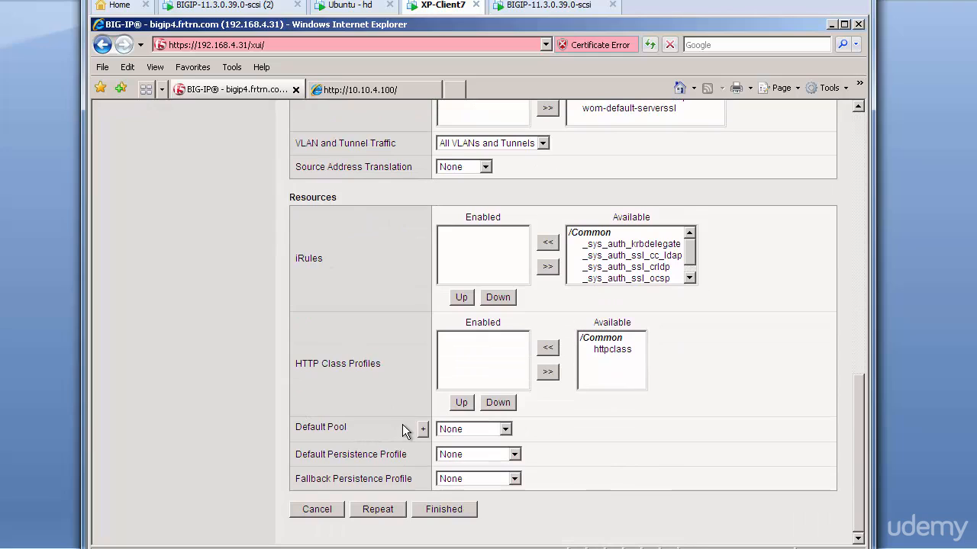
{"action": "left_click", "coordinate": [505, 428]}
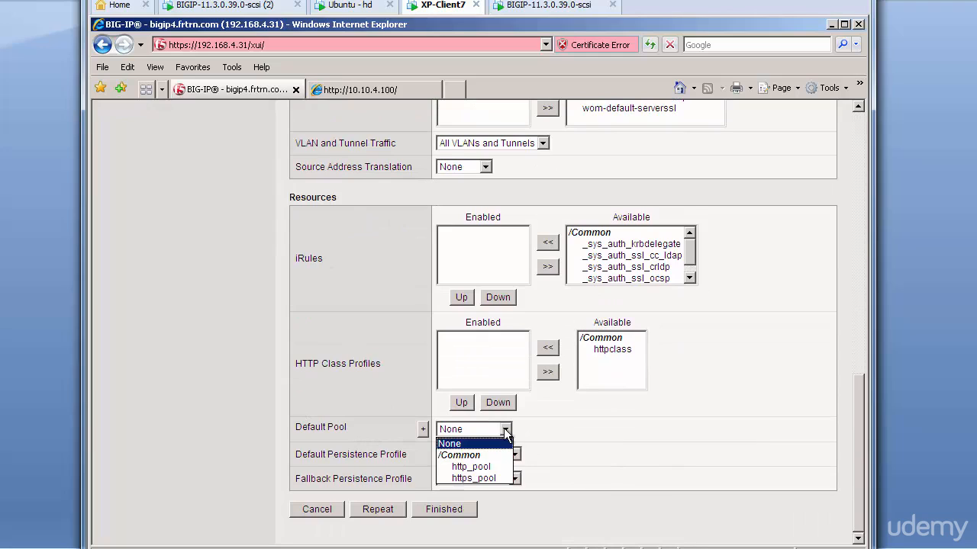
{"action": "left_click", "coordinate": [480, 479]}
{"action": "left_click", "coordinate": [447, 509]}
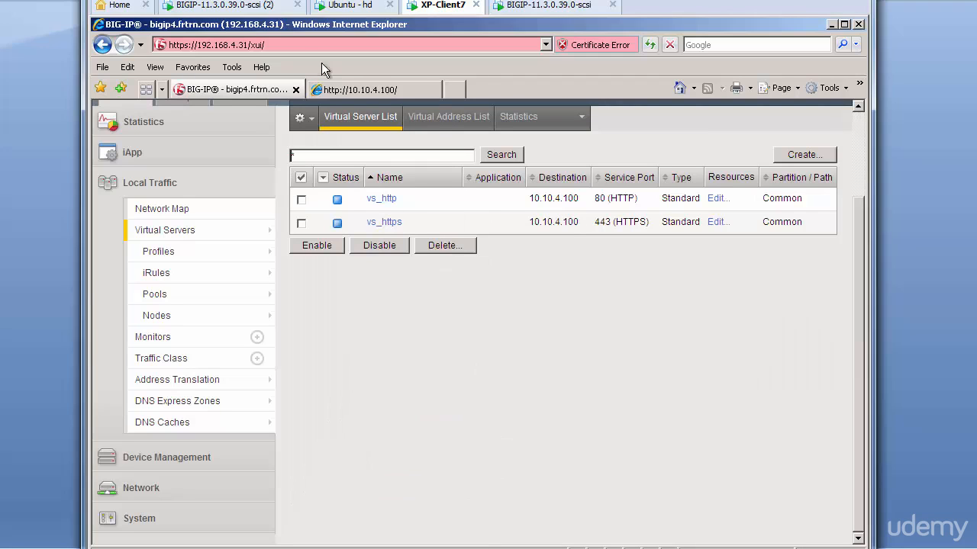
{"action": "left_click", "coordinate": [374, 91]}
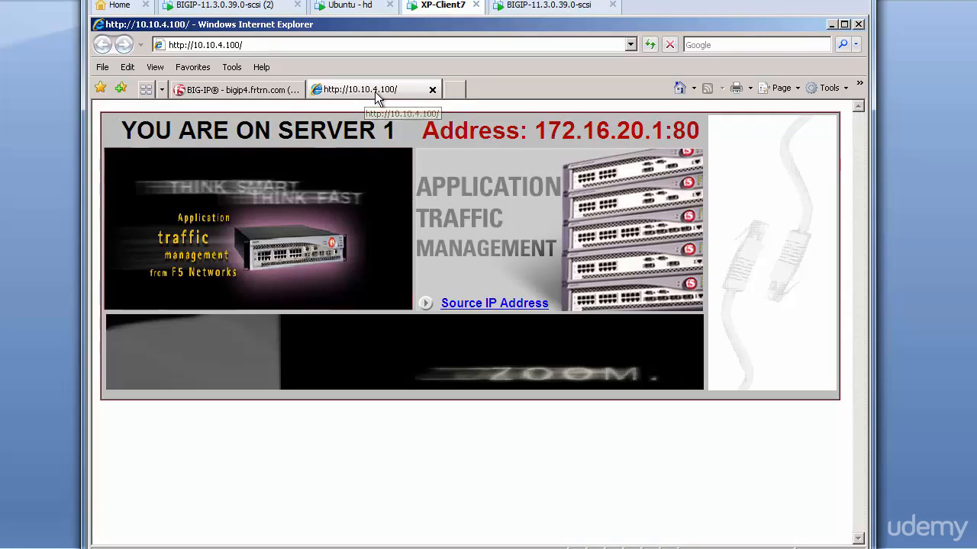
{"action": "left_click", "coordinate": [181, 45]}
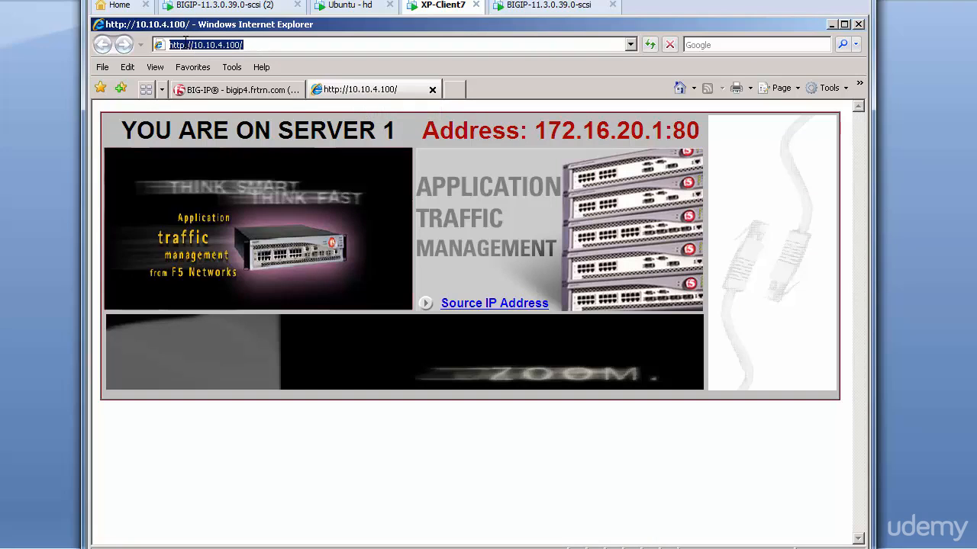
{"action": "left_click", "coordinate": [188, 45]}
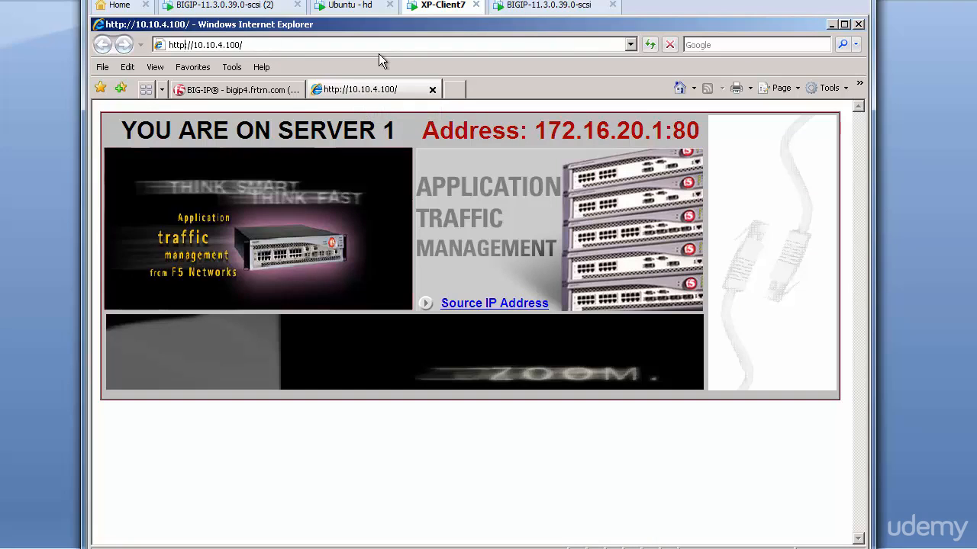
{"action": "type", "text": "s"}
{"action": "key", "text": "Return"}
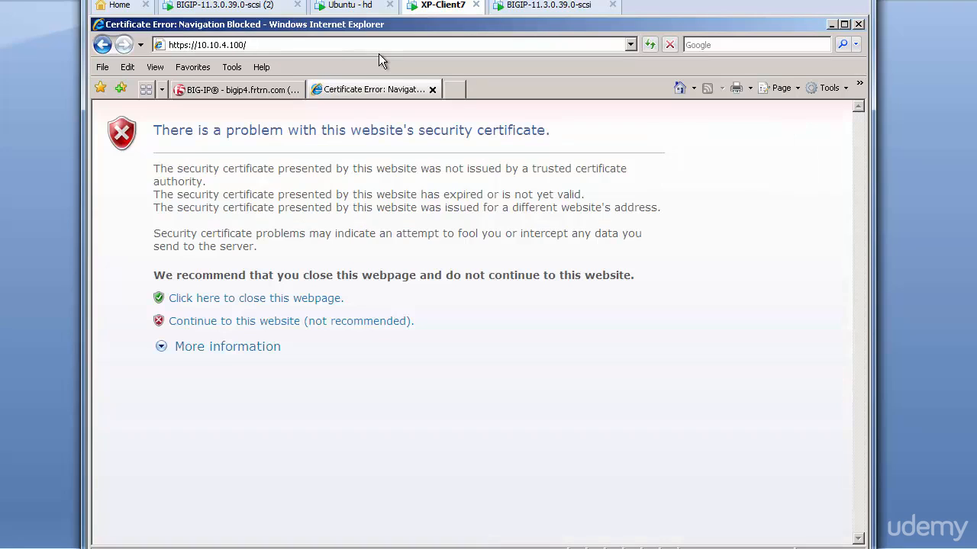
{"action": "left_click", "coordinate": [289, 321]}
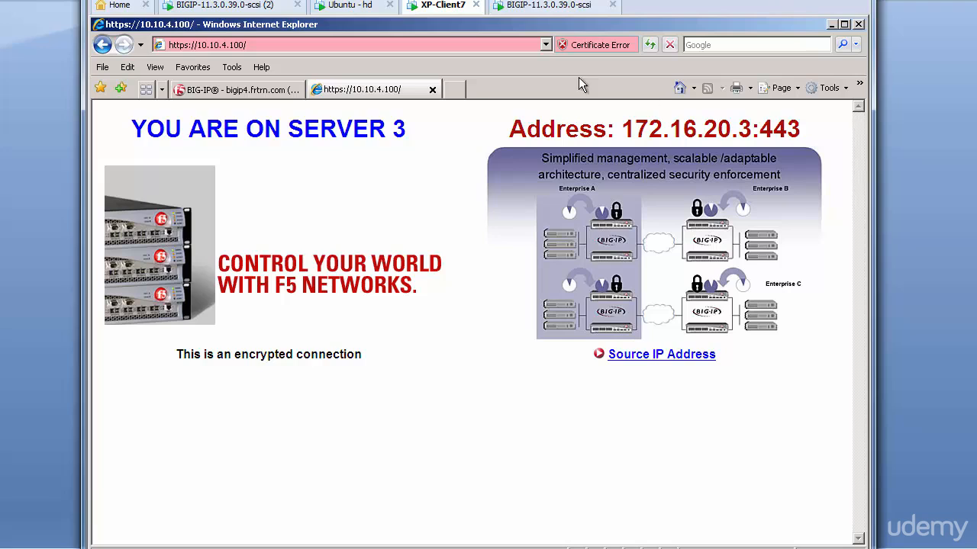
Reload until servers 3, 1 and 2 each answer over HTTPS, then return to BIG-IP
{"action": "left_click", "coordinate": [649, 45]}
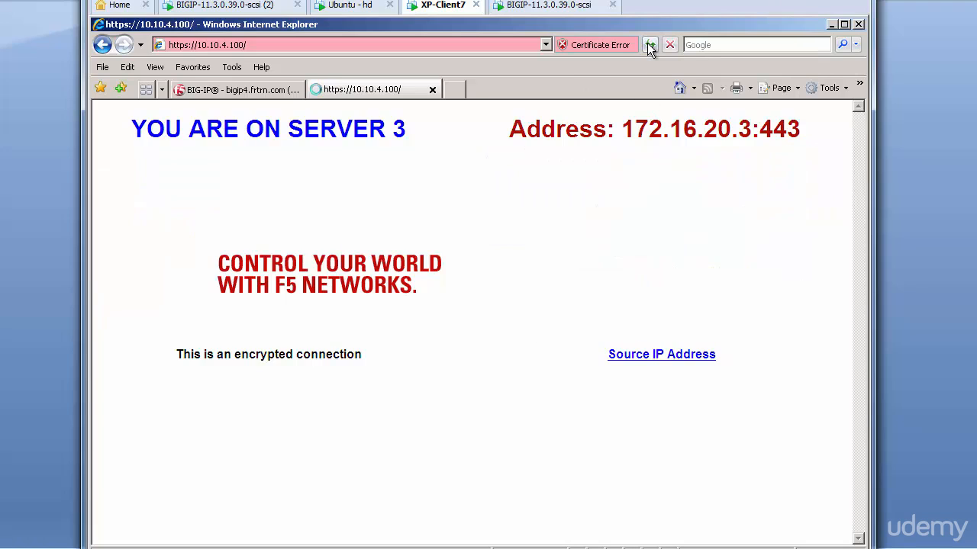
{"action": "left_click", "coordinate": [649, 45]}
{"action": "left_click", "coordinate": [649, 46]}
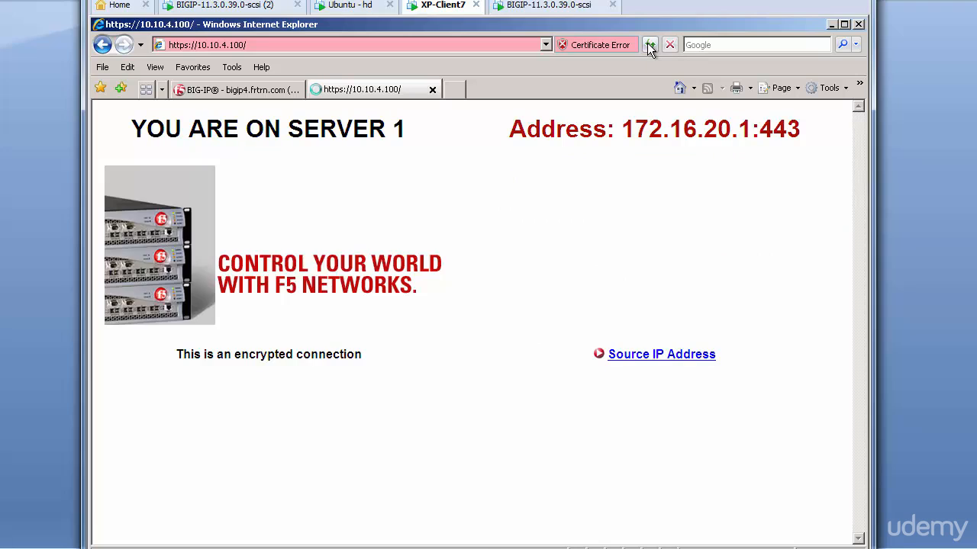
{"action": "left_click", "coordinate": [650, 47]}
{"action": "left_click", "coordinate": [650, 47]}
{"action": "left_click", "coordinate": [649, 46]}
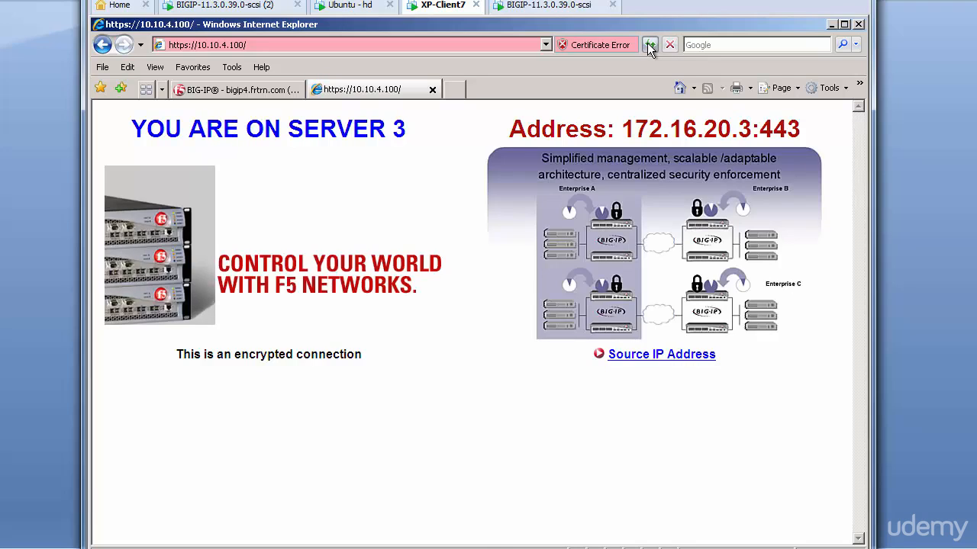
{"action": "left_click", "coordinate": [649, 47]}
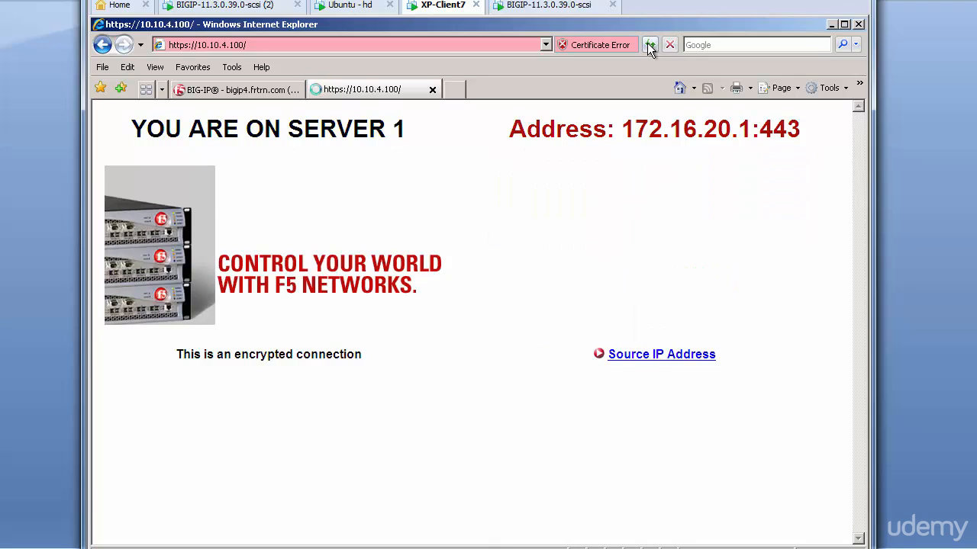
{"action": "left_click", "coordinate": [649, 47]}
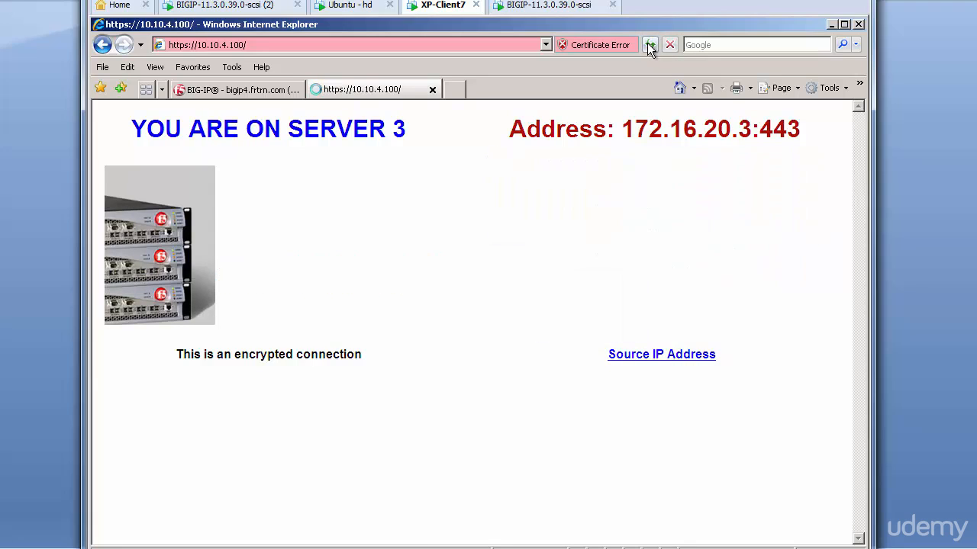
{"action": "left_click", "coordinate": [649, 45]}
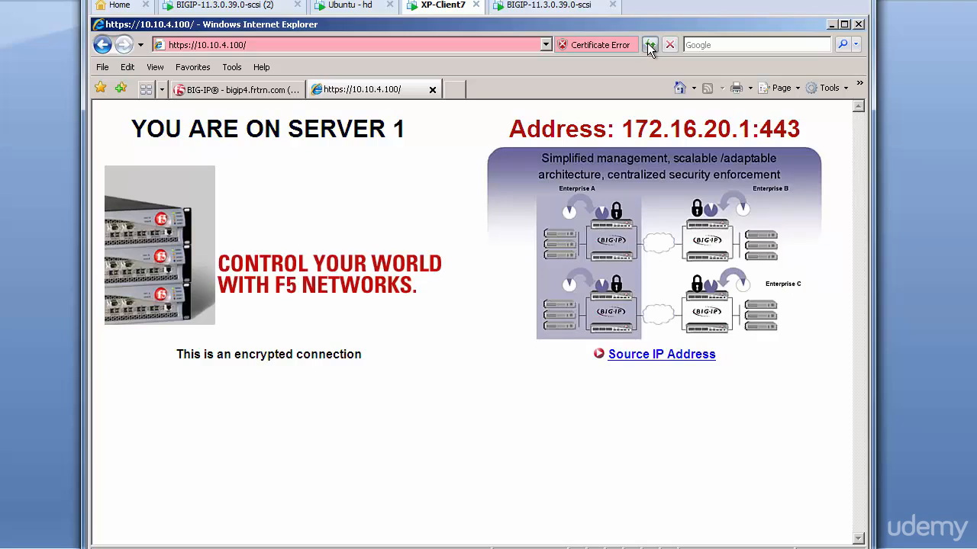
{"action": "left_click", "coordinate": [649, 47]}
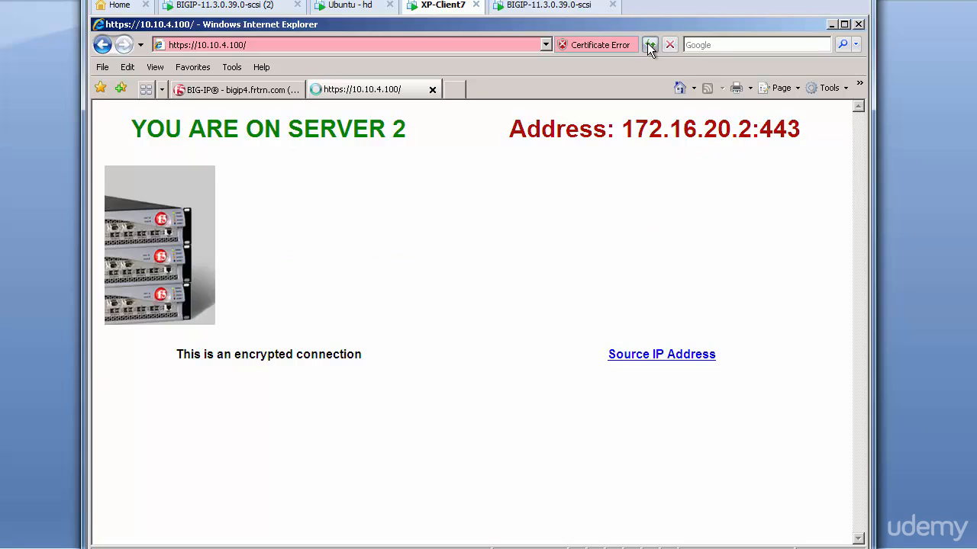
{"action": "left_click", "coordinate": [649, 45]}
{"action": "left_click", "coordinate": [649, 45]}
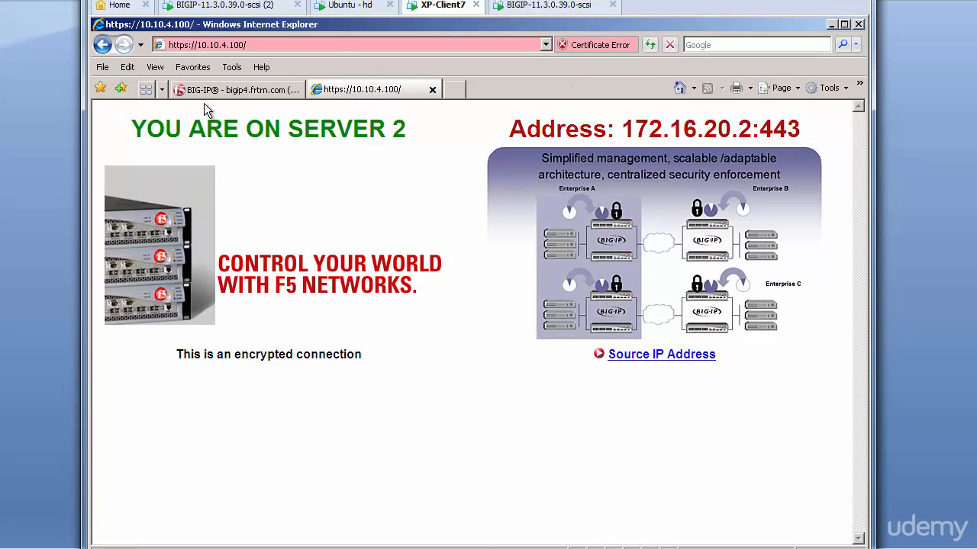
{"action": "left_click", "coordinate": [238, 91]}
{"action": "mouse_move", "coordinate": [536, 126]}
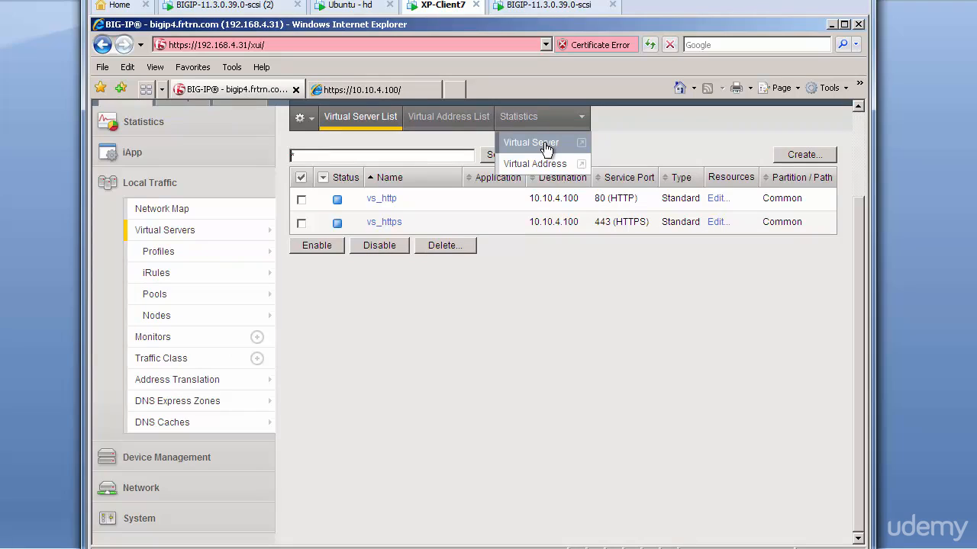
Show Pools statistics, select all pools and members, and reset their counters
{"action": "left_click", "coordinate": [544, 144]}
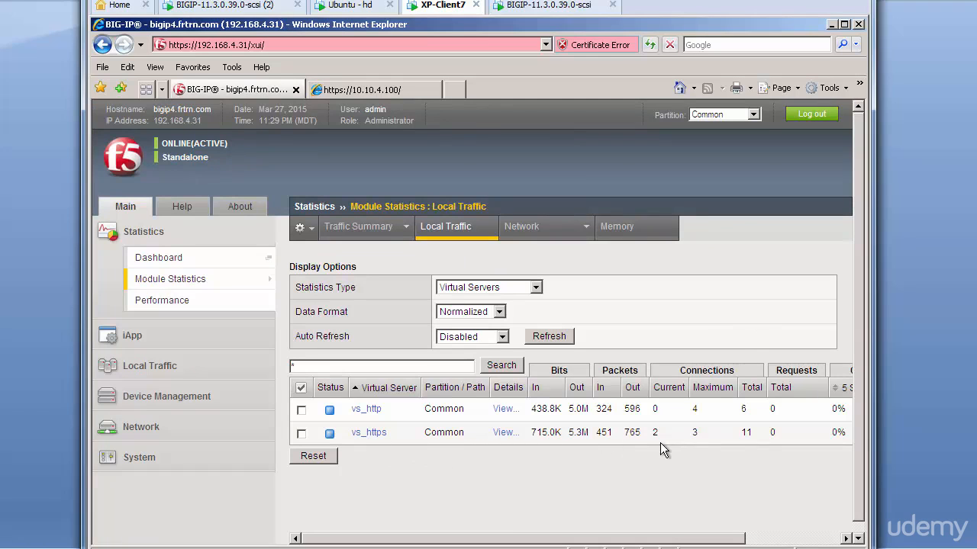
{"action": "left_click", "coordinate": [536, 288]}
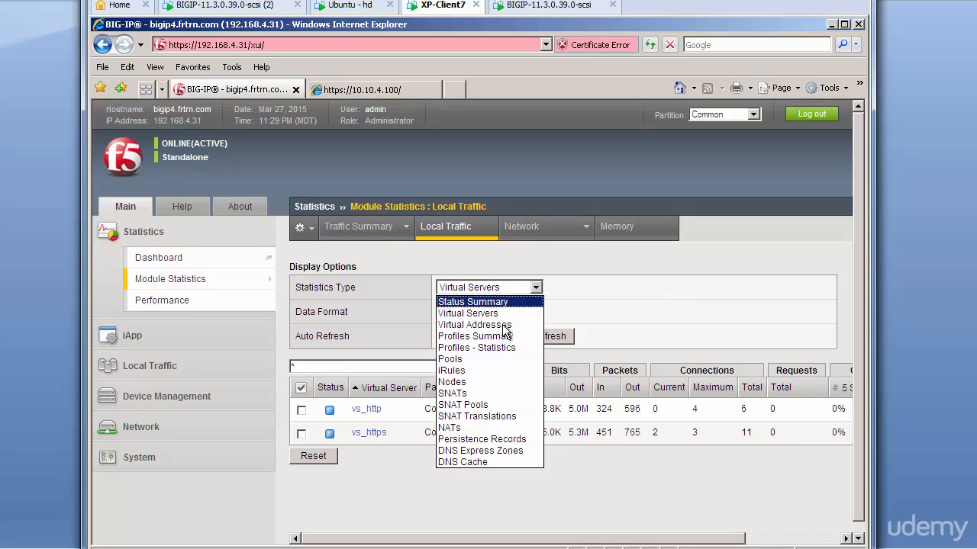
{"action": "left_click", "coordinate": [459, 359]}
{"action": "scroll", "coordinate": [599, 425], "scroll_direction": "down", "scroll_amount": 3}
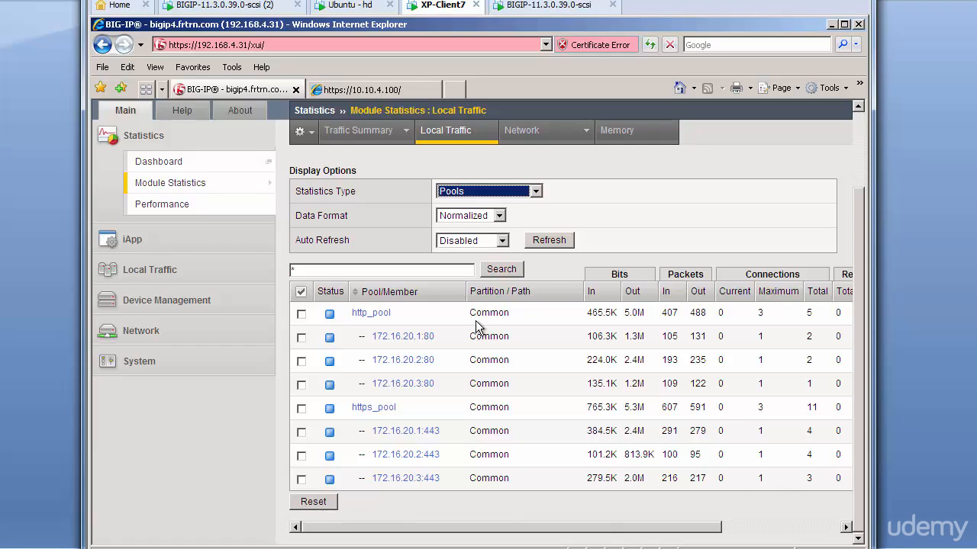
{"action": "left_click", "coordinate": [302, 293]}
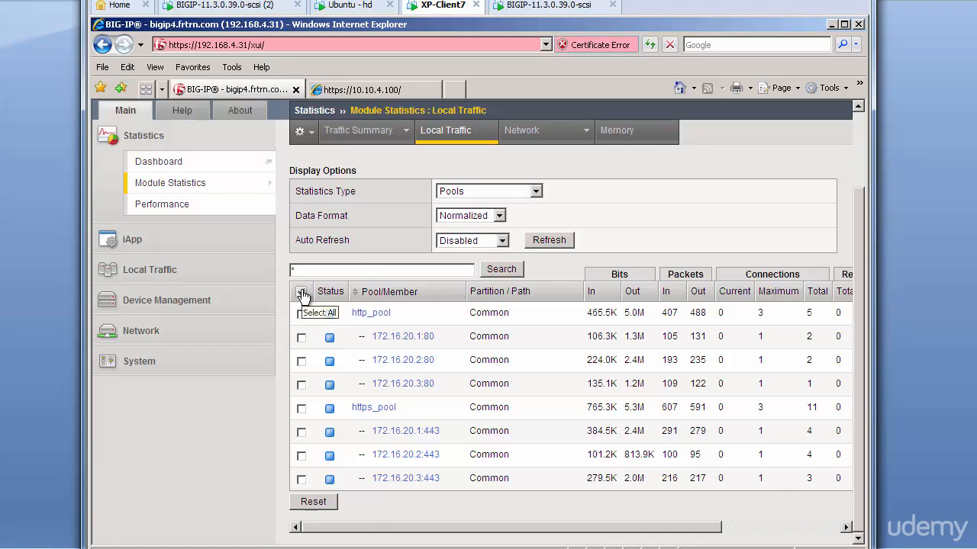
{"action": "left_click", "coordinate": [312, 507]}
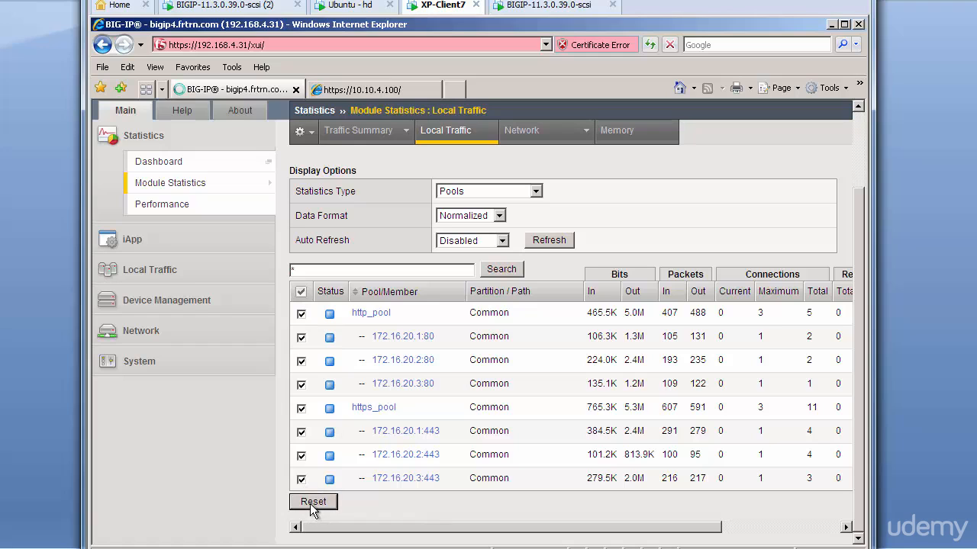